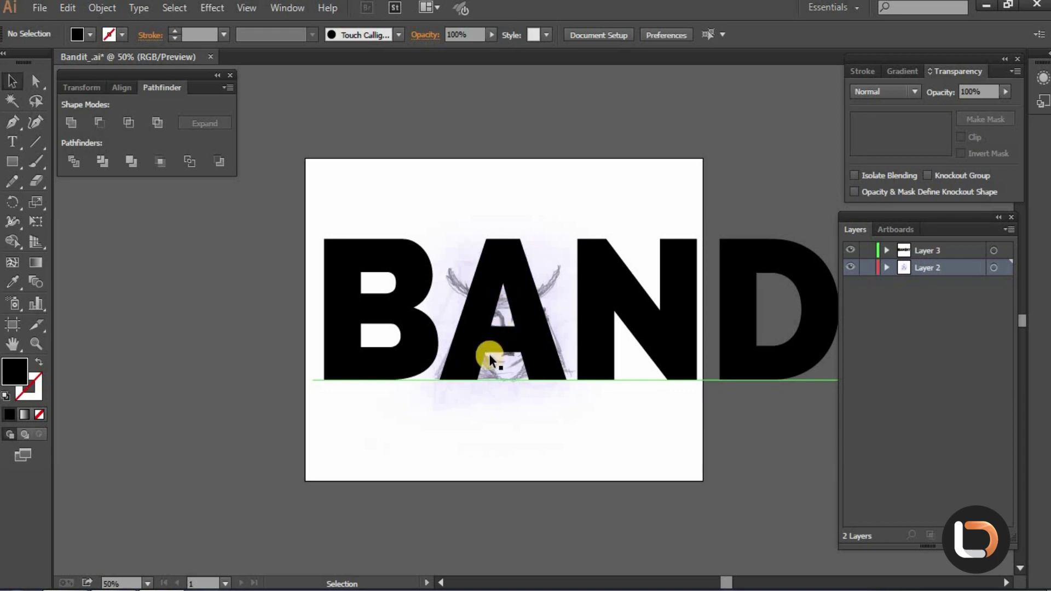
Hide the sketch on Layer 2 and copy the BANDIT text from Layer 3.
{"action": "left_click", "coordinate": [850, 267]}
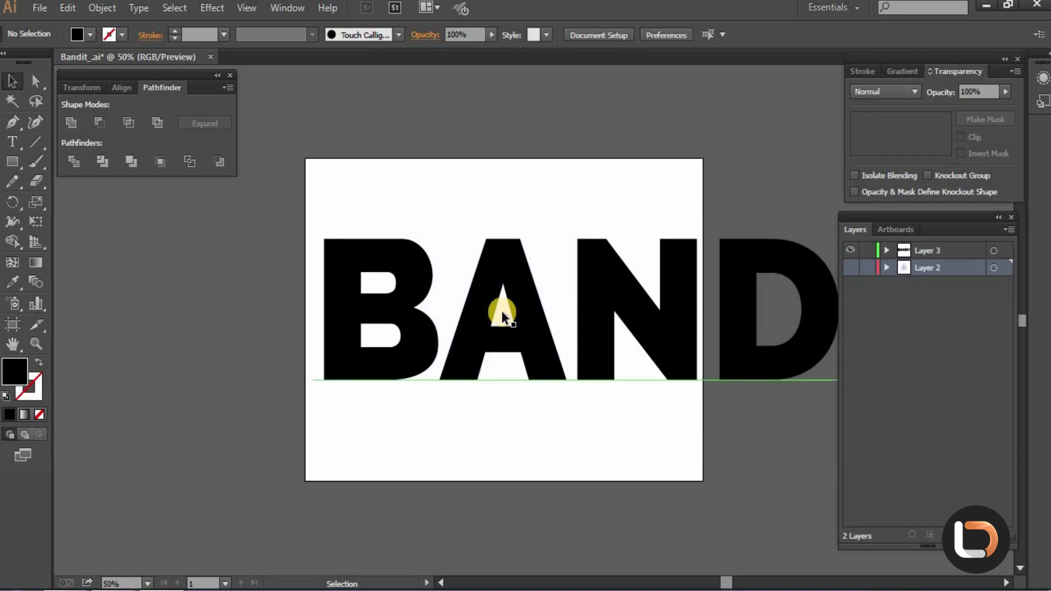
{"action": "left_click", "coordinate": [499, 343]}
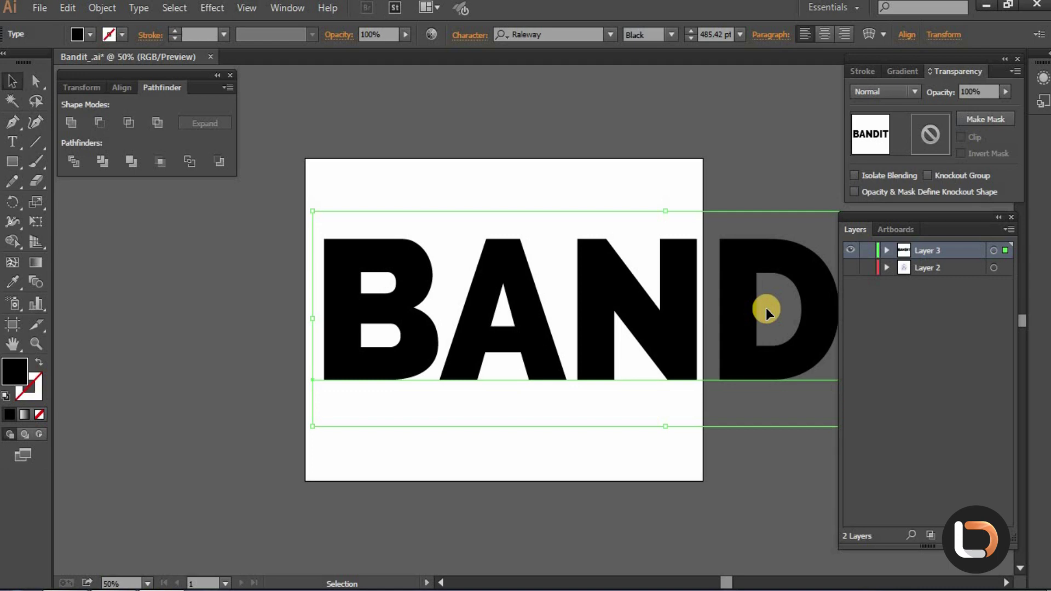
{"action": "key", "text": "ctrl+minus"}
{"action": "left_click_drag", "start_coordinate": [609, 335], "coordinate": [630, 322]}
{"action": "left_click", "coordinate": [518, 307], "text": "ctrl"}
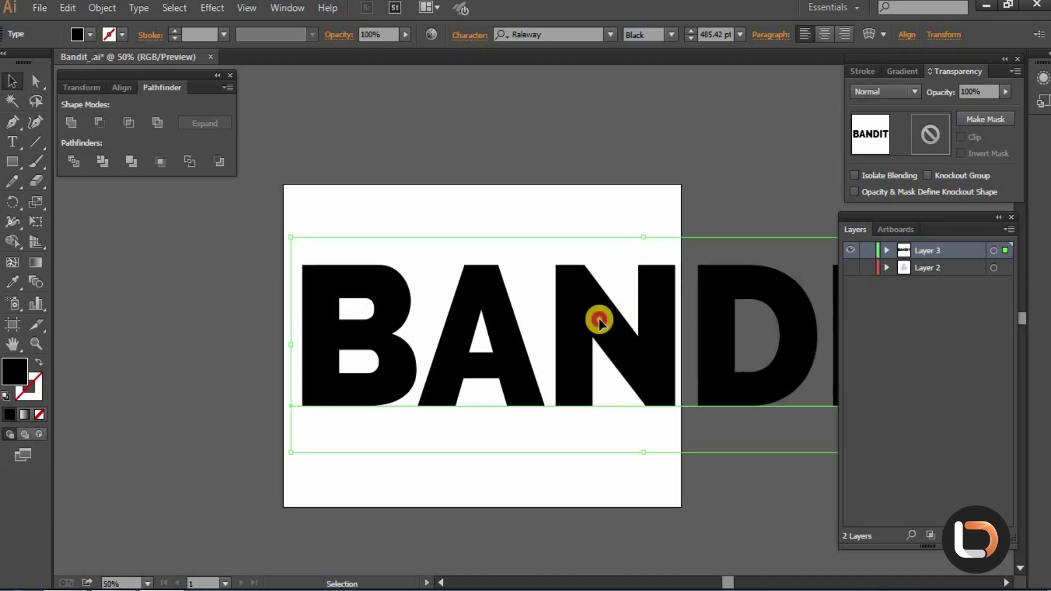
{"action": "key", "text": "a"}
{"action": "key", "text": "v"}
Hide Layer 3, show Layer 2 and paste the copied BANDIT text in front of the sketch.
{"action": "left_click", "coordinate": [850, 250]}
{"action": "left_click", "coordinate": [847, 268]}
{"action": "left_click", "coordinate": [928, 269]}
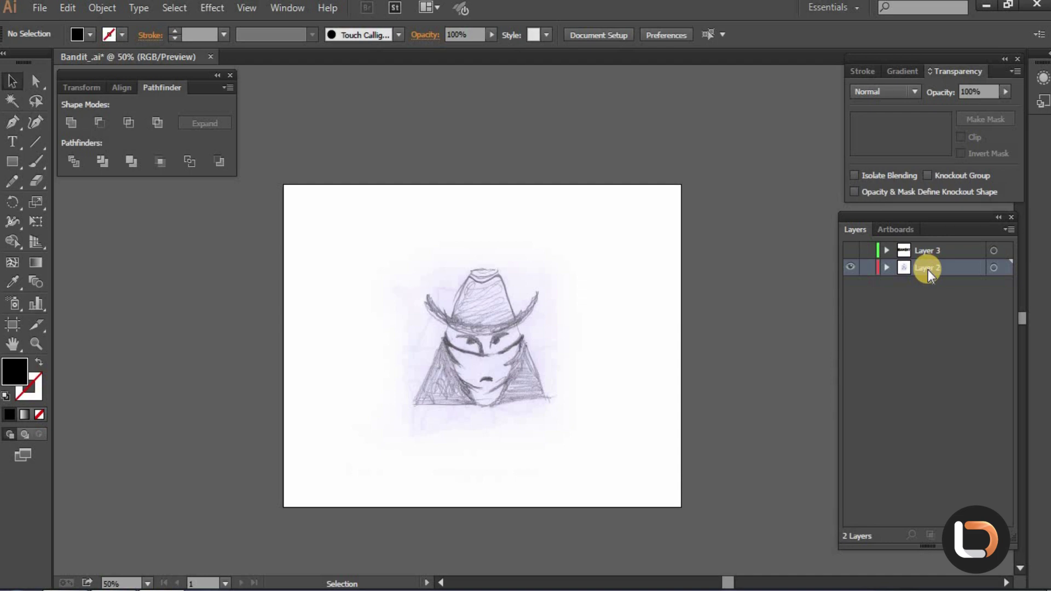
{"action": "key", "text": "ctrl+f"}
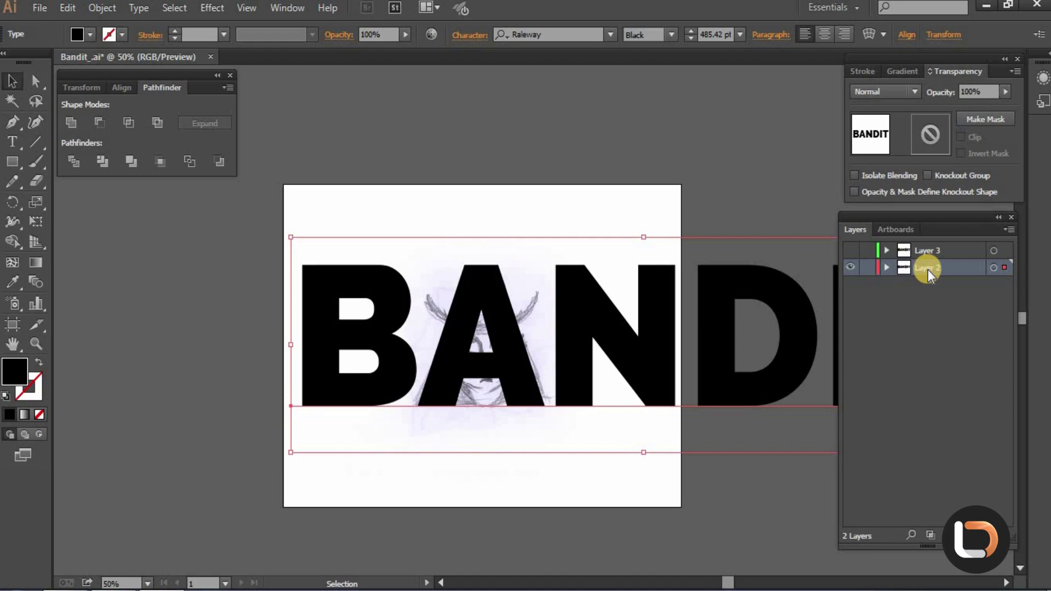
Convert the pasted BANDIT text to outlines and isolate the letter A by removing the other letters from Layer 2.
{"action": "key", "text": "ctrl+shift+o"}
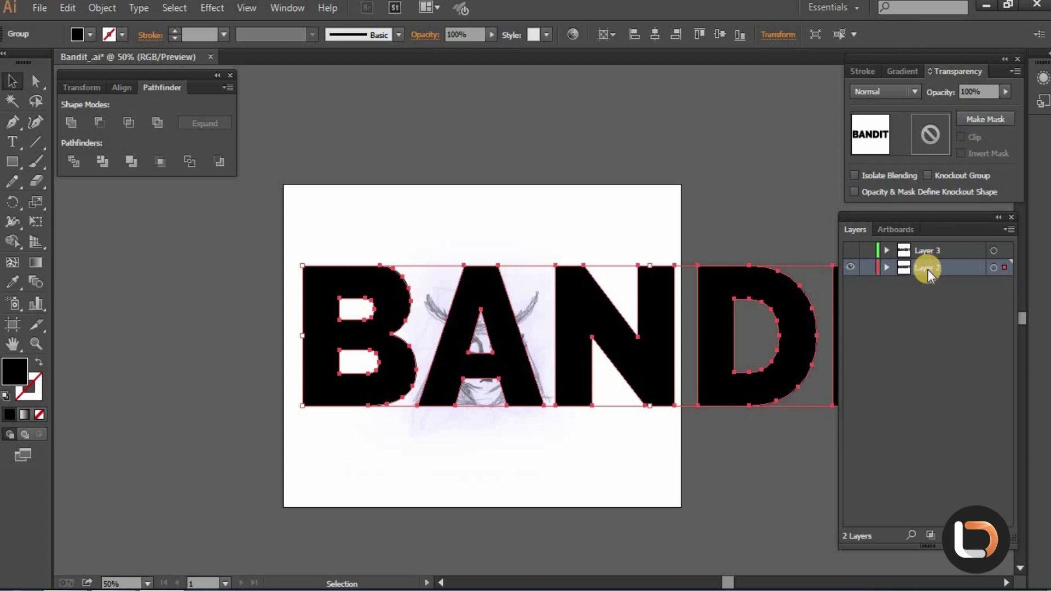
{"action": "left_click", "coordinate": [553, 448]}
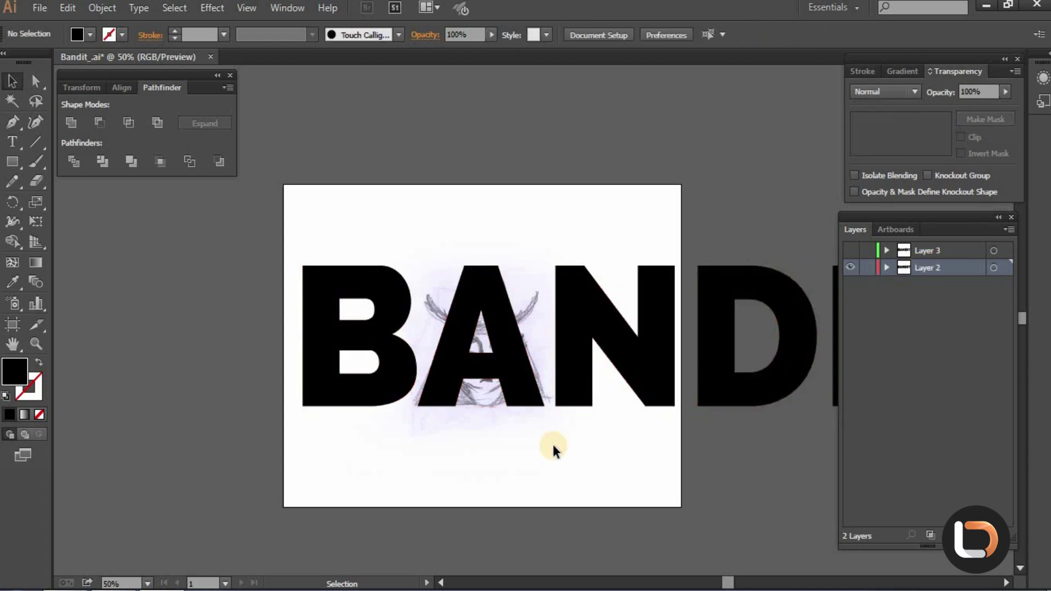
{"action": "key", "text": "a"}
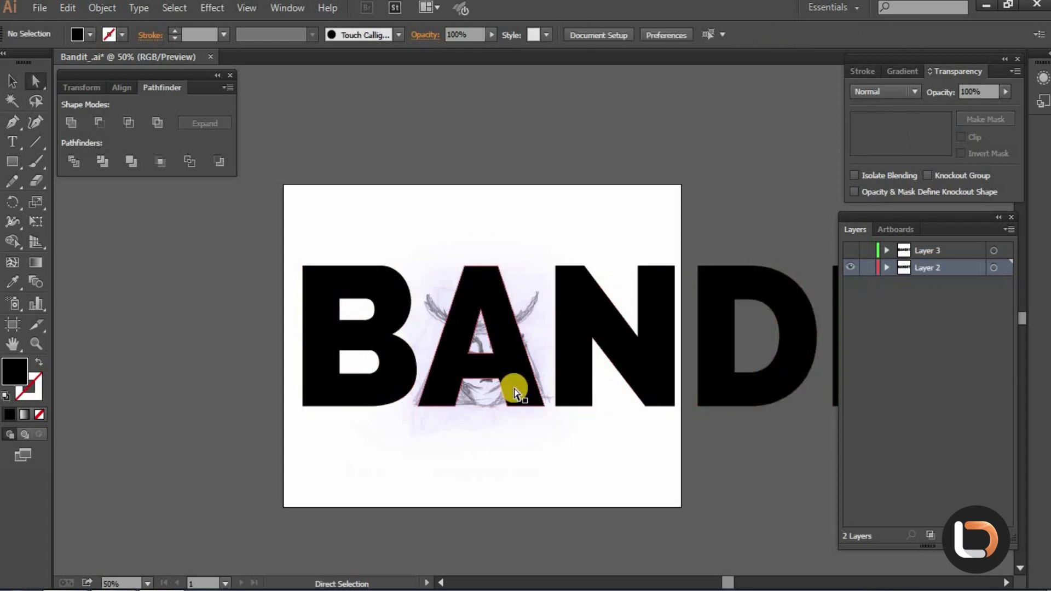
{"action": "left_click", "coordinate": [514, 389], "text": "ctrl"}
{"action": "key", "text": "Delete"}
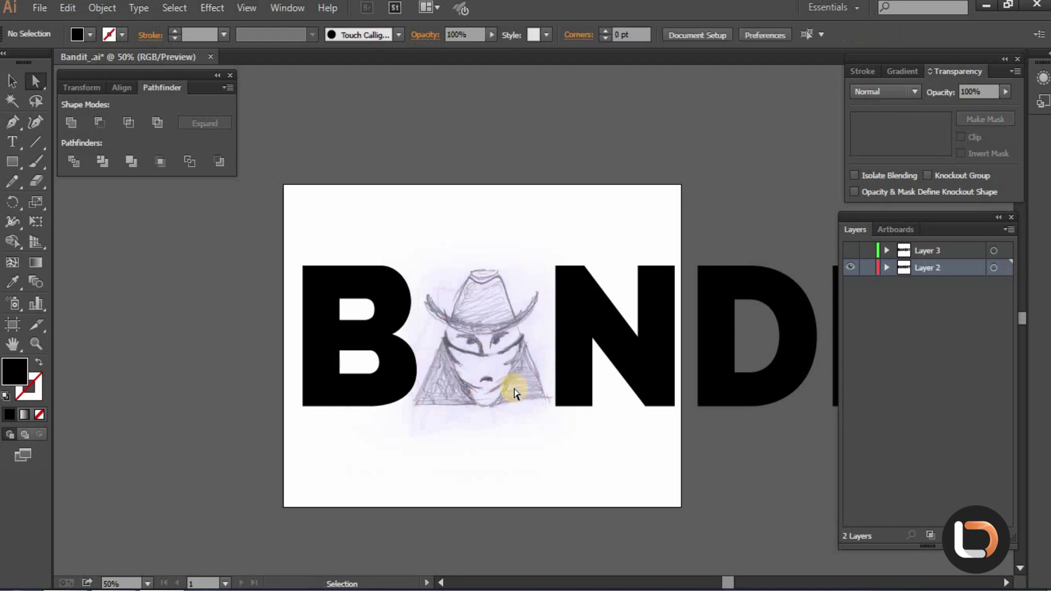
{"action": "left_click", "coordinate": [579, 366], "text": "ctrl"}
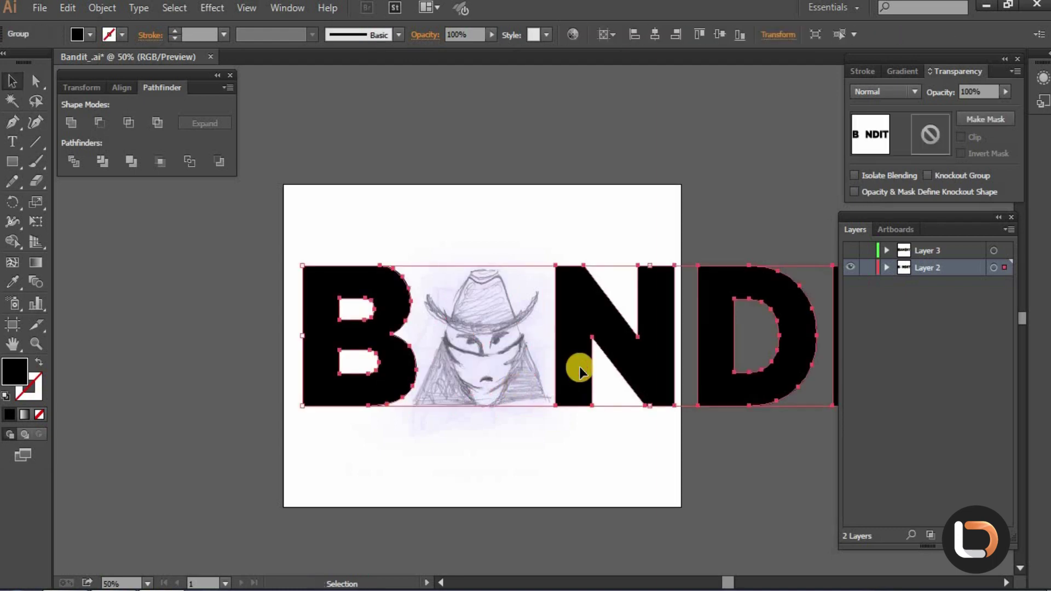
{"action": "key", "text": "Delete"}
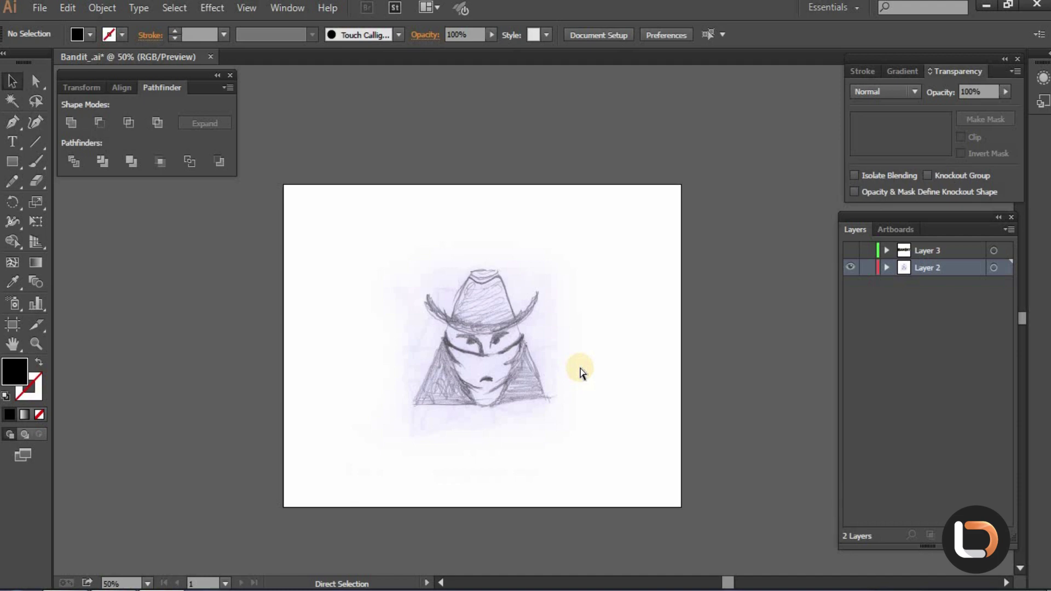
{"action": "key", "text": "ctrl+z"}
{"action": "key", "text": "ctrl+z"}
Remove the triangular counter inside the letter A by deleting its three anchor points.
{"action": "key", "text": "p"}
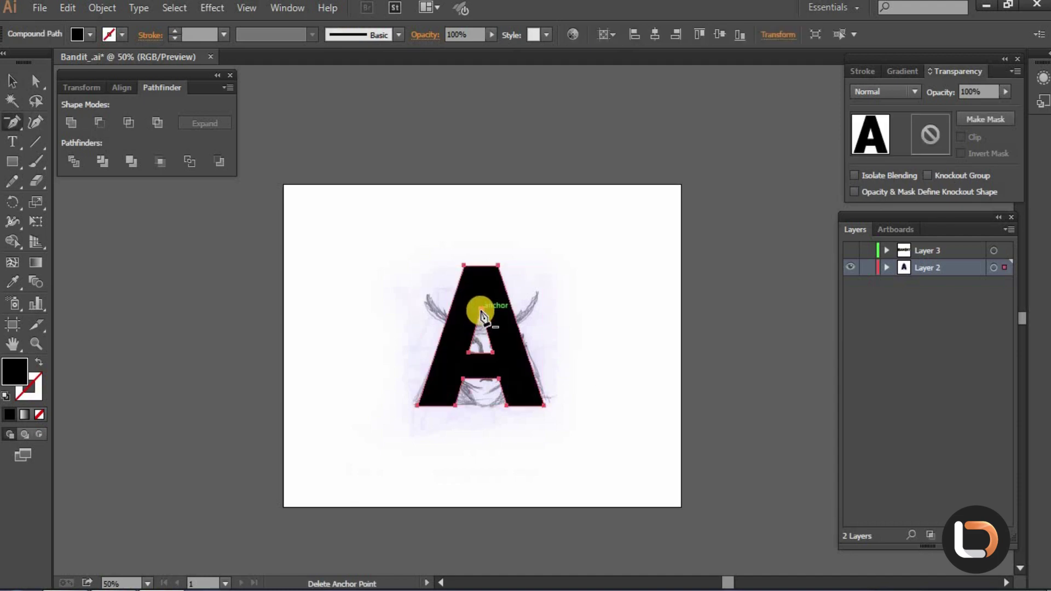
{"action": "left_click", "coordinate": [493, 339], "text": "ctrl+alt"}
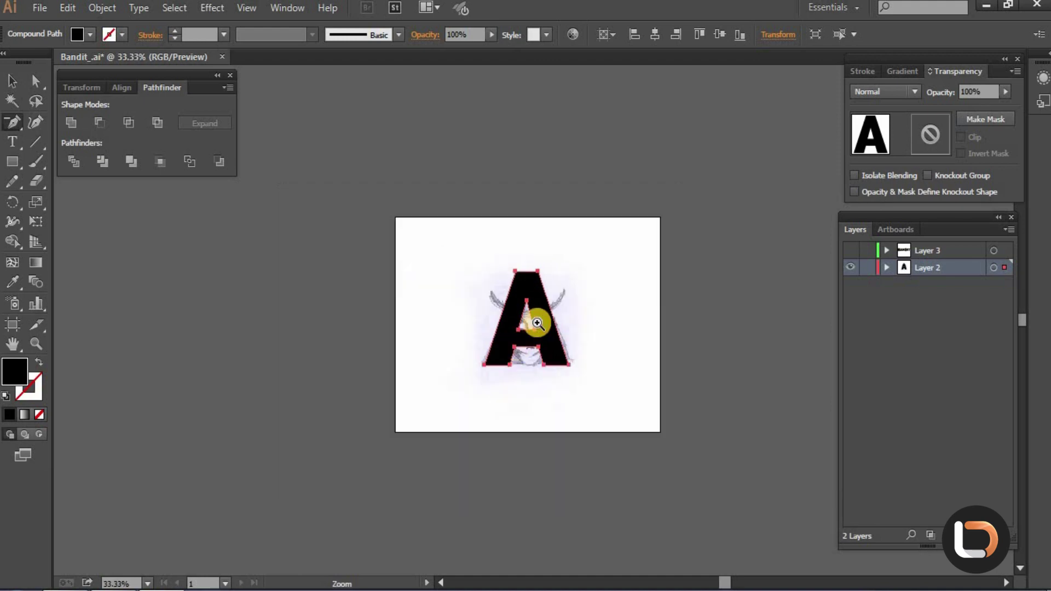
{"action": "left_click", "coordinate": [537, 323], "text": "ctrl"}
{"action": "left_click", "coordinate": [537, 321], "text": "ctrl"}
{"action": "left_click", "coordinate": [515, 284], "text": "ctrl"}
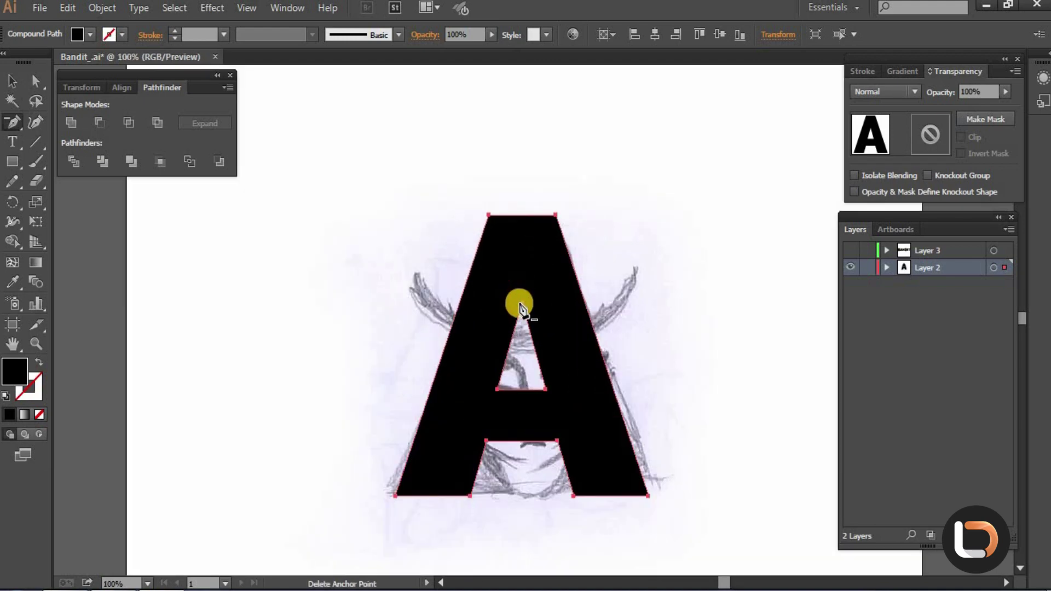
{"action": "left_click", "coordinate": [520, 308]}
{"action": "left_click", "coordinate": [494, 392]}
{"action": "key", "text": "Return"}
{"action": "left_click", "coordinate": [496, 390]}
{"action": "left_click", "coordinate": [547, 429]}
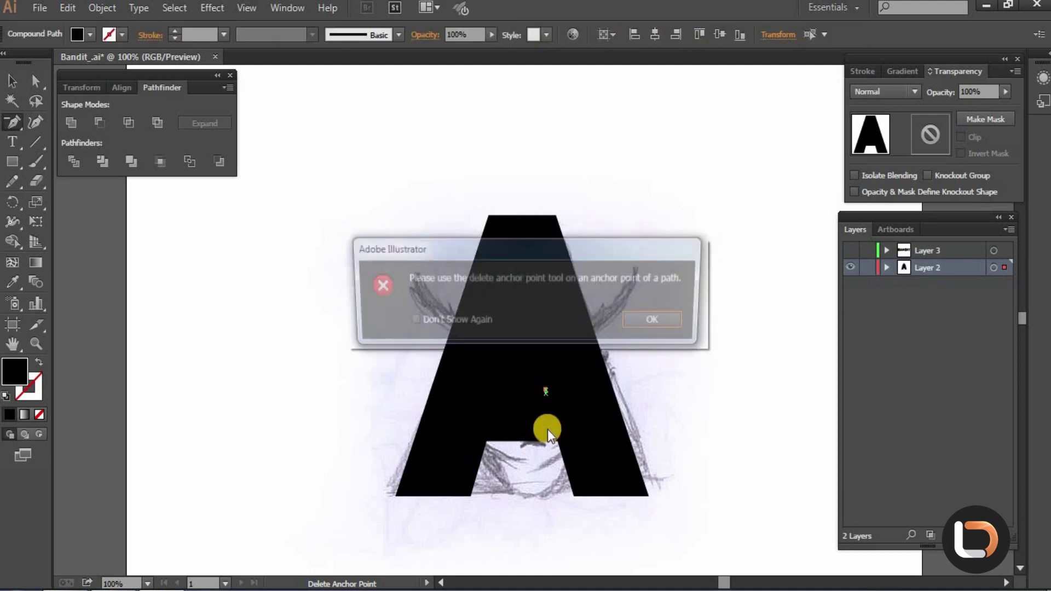
{"action": "key", "text": "Return"}
{"action": "left_click", "coordinate": [545, 391]}
Delete the anchor points of the notch between the A's legs to form a solid trapezoid.
{"action": "left_click", "coordinate": [559, 439]}
{"action": "left_click", "coordinate": [486, 439]}
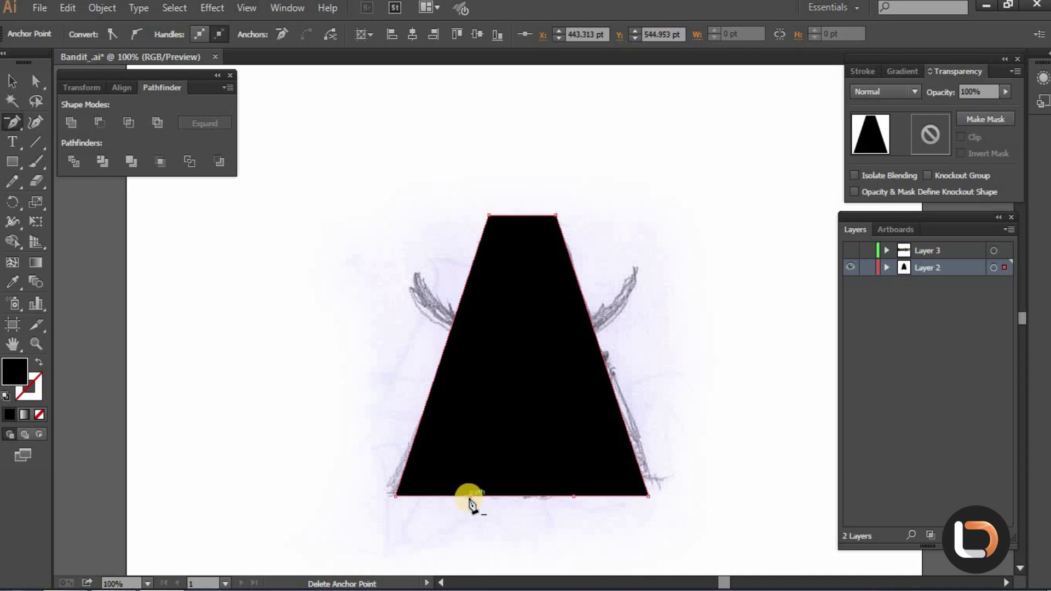
{"action": "left_click", "coordinate": [570, 499]}
{"action": "key", "text": "Return"}
Widen the trapezoid's base by moving its lower right corner 10 pt outward and its lower left corner 10 pt outward.
{"action": "key", "text": "a"}
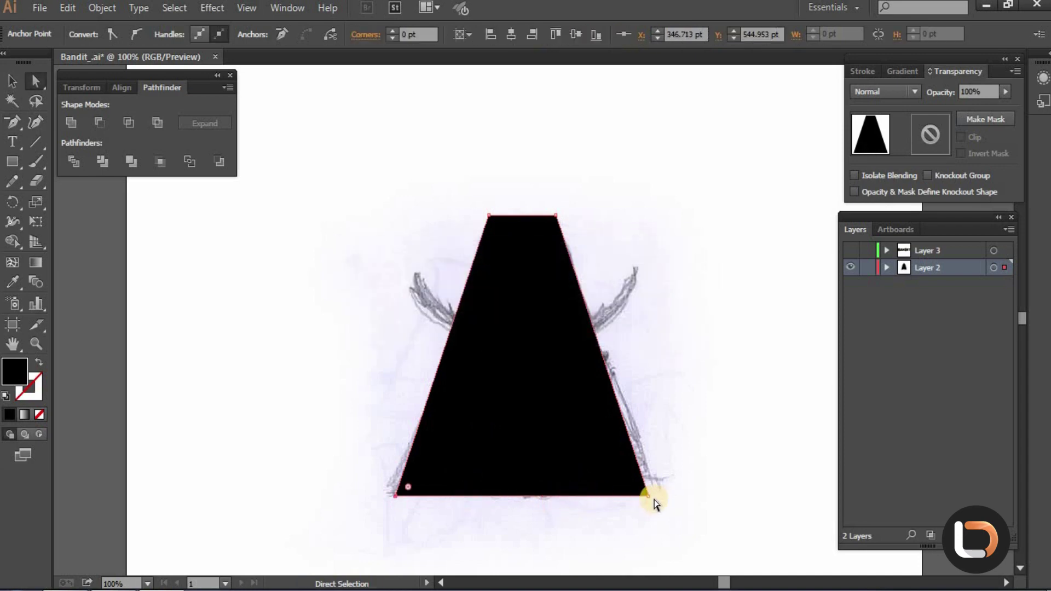
{"action": "left_click", "coordinate": [650, 498]}
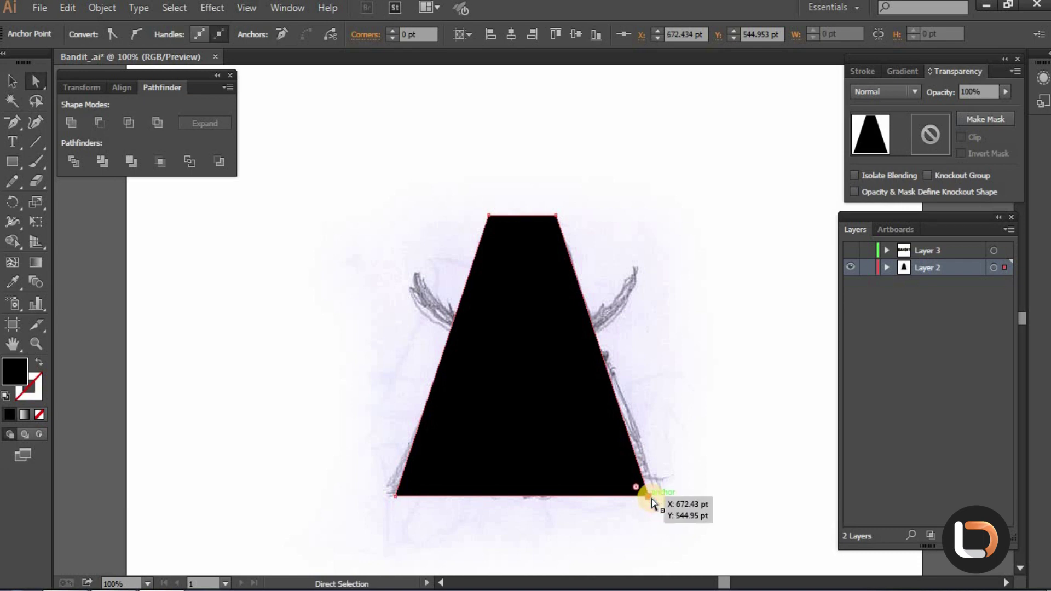
{"action": "key", "text": "shift+Right"}
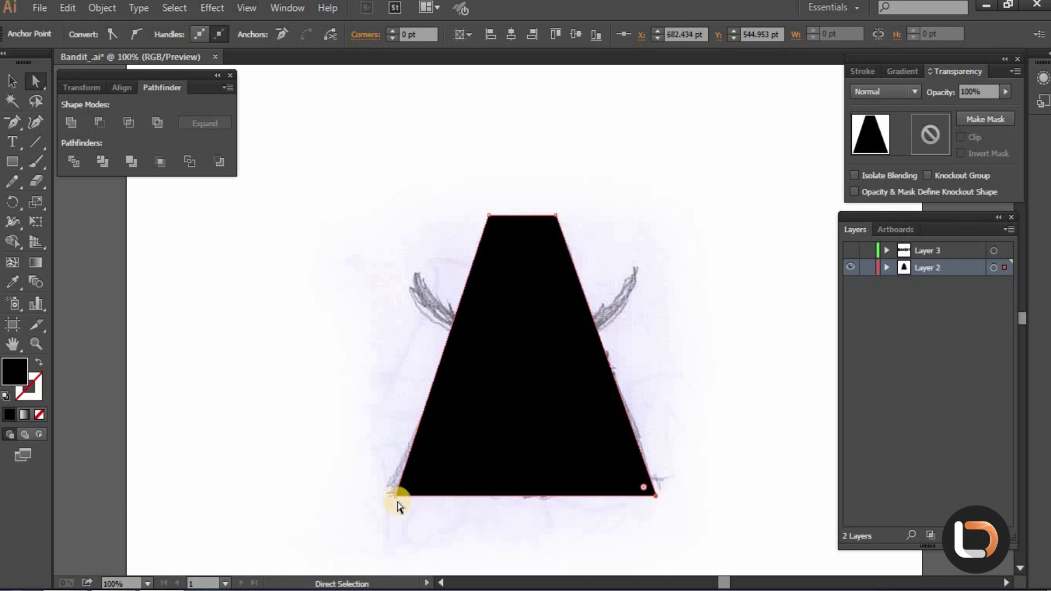
{"action": "left_click", "coordinate": [397, 495]}
{"action": "key", "text": "shift+Left"}
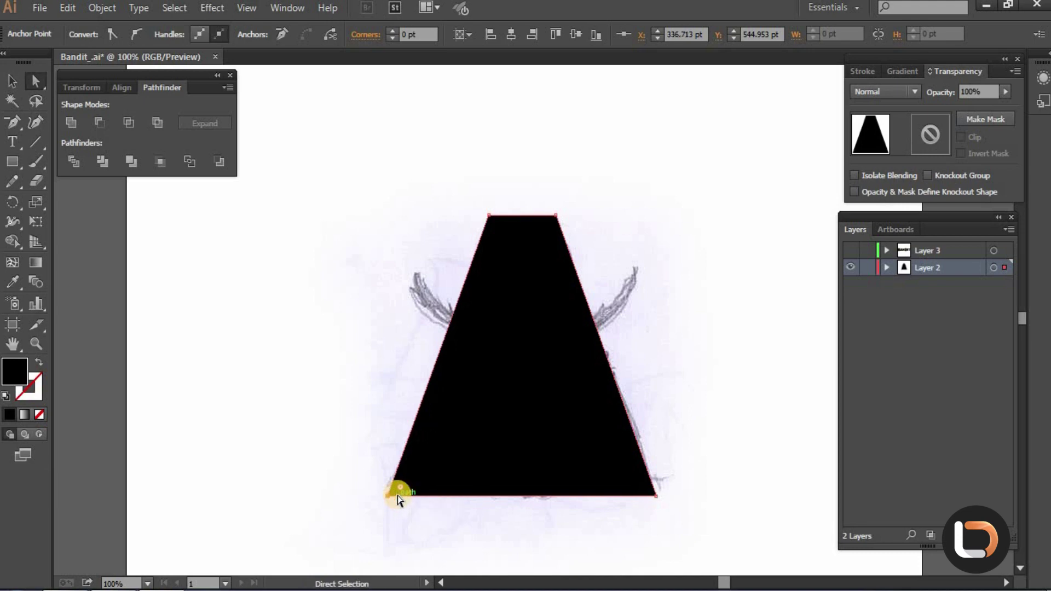
{"action": "key", "text": "shift+Left"}
Color the trapezoid magenta #ff4dee and swap fill with stroke so only its outline is colored.
{"action": "double_click", "coordinate": [12, 372]}
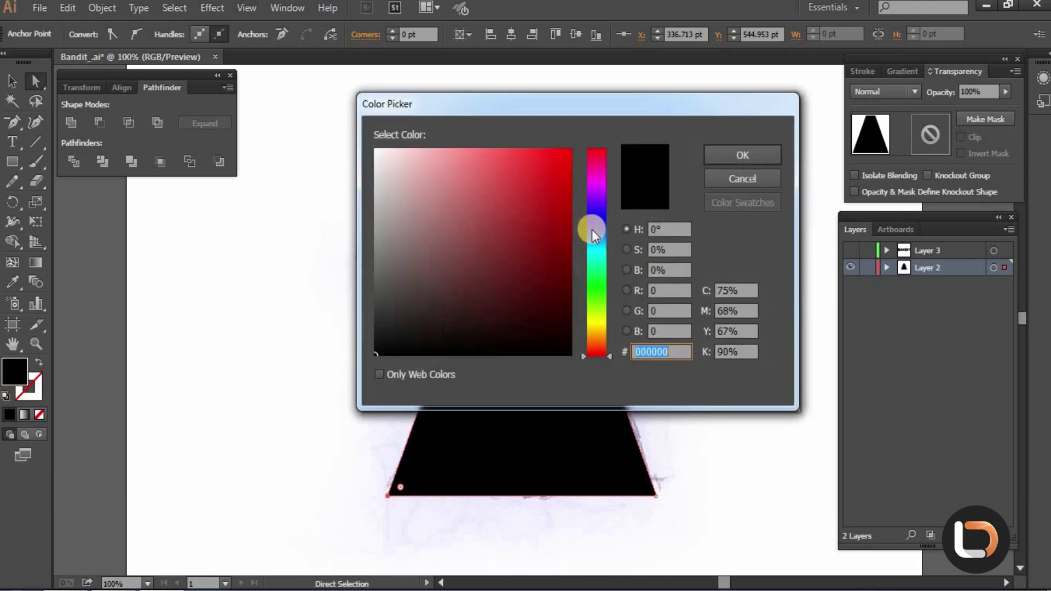
{"action": "left_click", "coordinate": [599, 179]}
{"action": "left_click_drag", "start_coordinate": [506, 177], "coordinate": [514, 149]}
{"action": "left_click", "coordinate": [726, 154]}
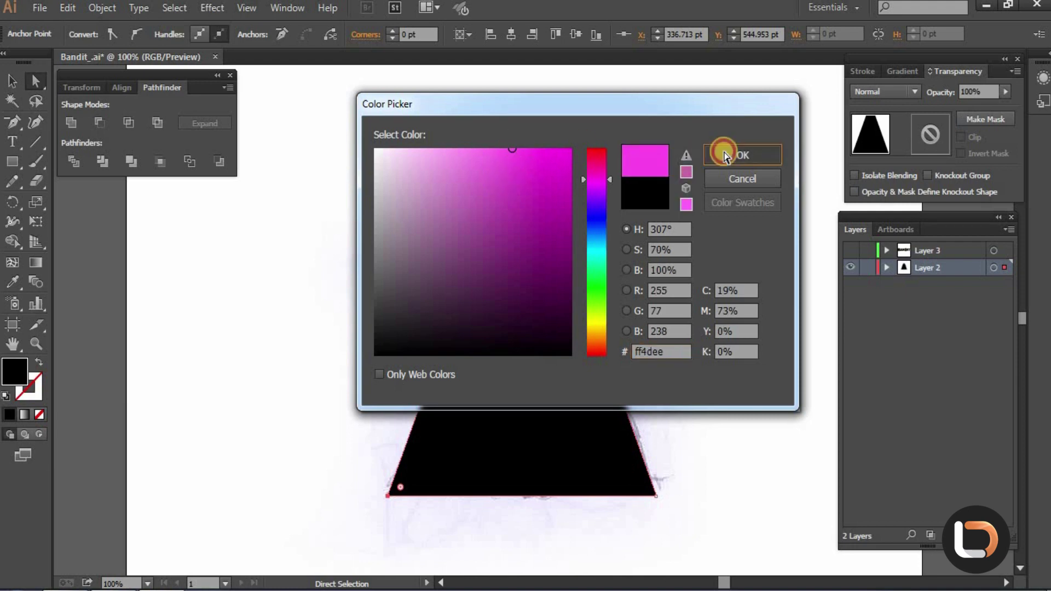
{"action": "left_click", "coordinate": [526, 276]}
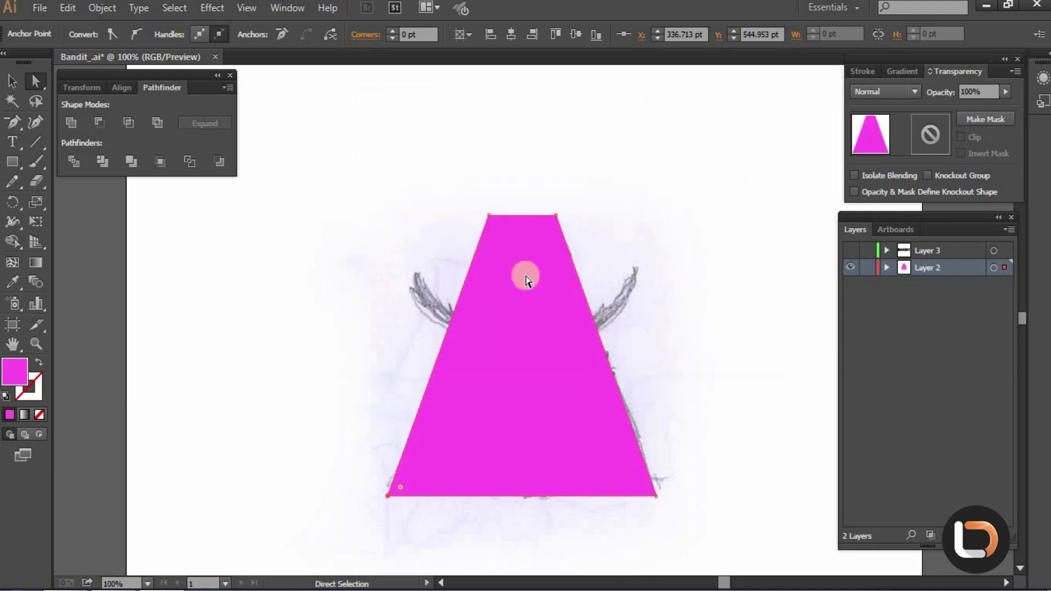
{"action": "key", "text": "shift+x"}
{"action": "left_click", "coordinate": [702, 288], "text": "ctrl"}
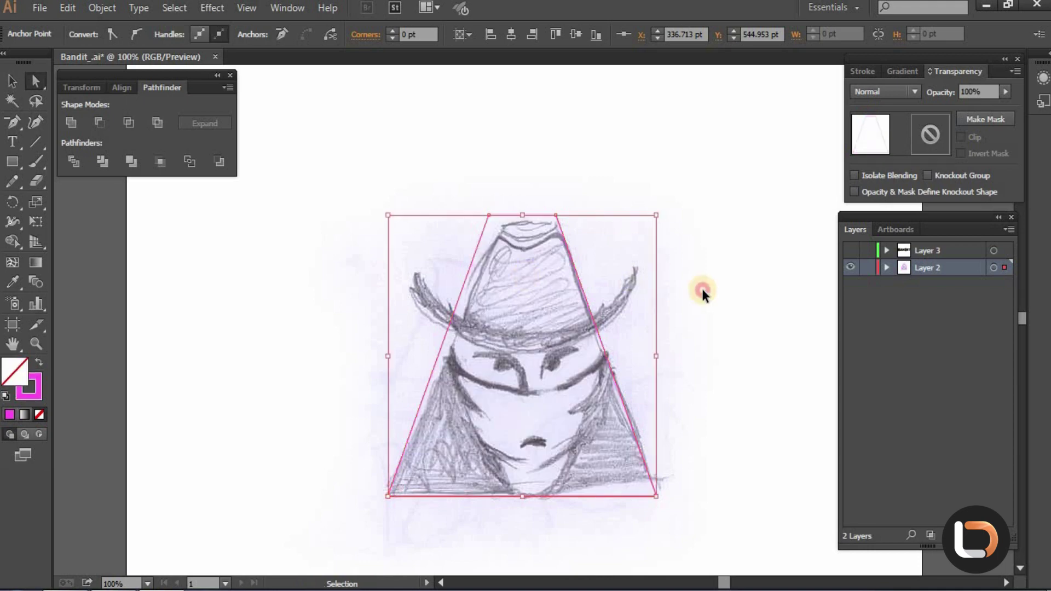
Start a Pen path above the sketch's left temple, following the mask edge to the nose and back to the left cheek.
{"action": "left_click", "coordinate": [603, 355], "text": "ctrl"}
{"action": "left_click_drag", "start_coordinate": [524, 329], "coordinate": [601, 269]}
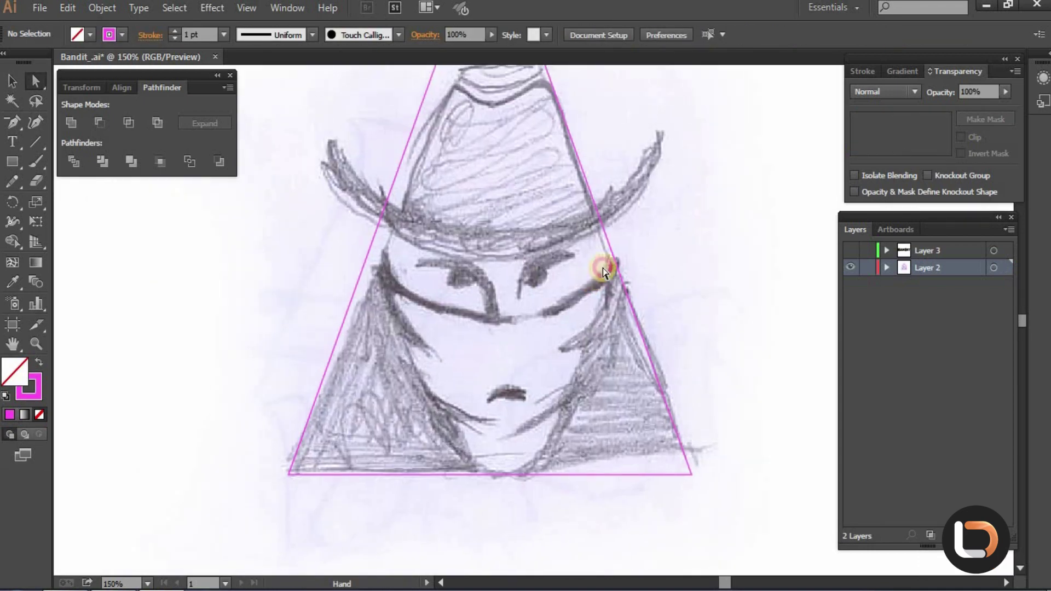
{"action": "key", "text": "v"}
{"action": "left_click", "coordinate": [612, 255]}
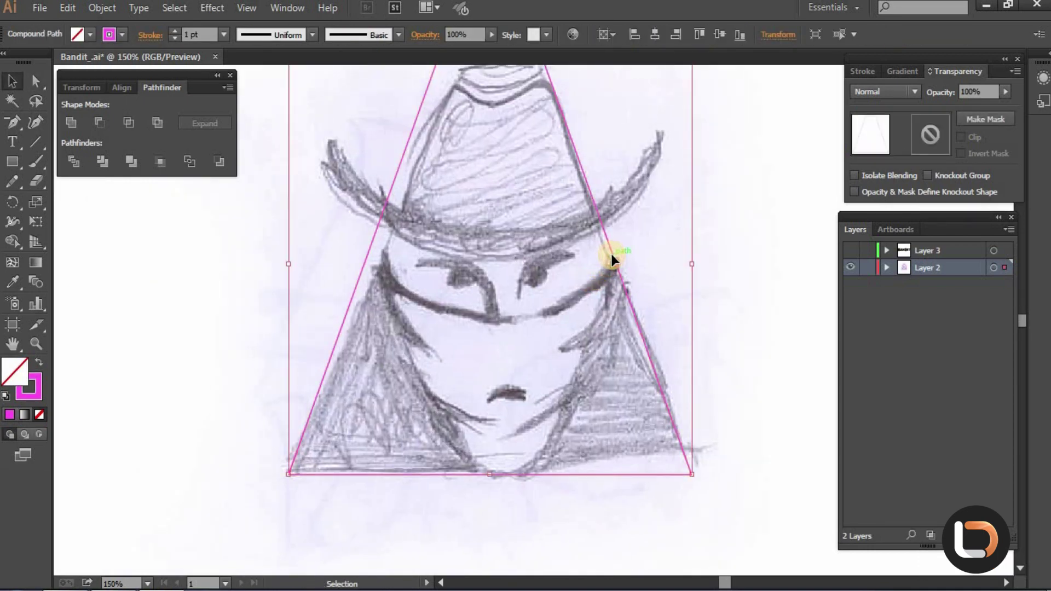
{"action": "key", "text": "ctrl+shift+a"}
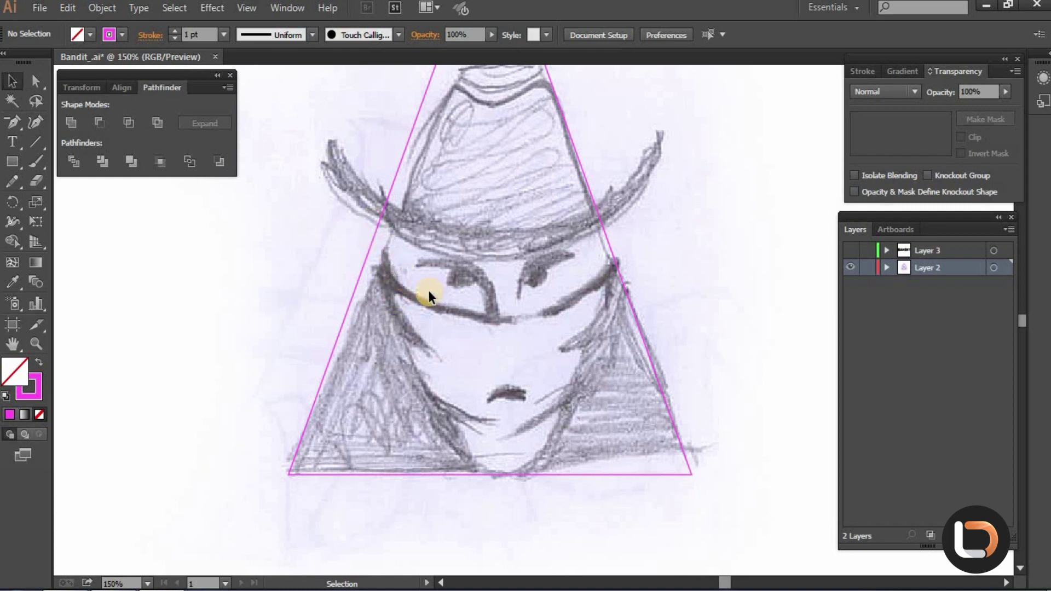
{"action": "key", "text": "p"}
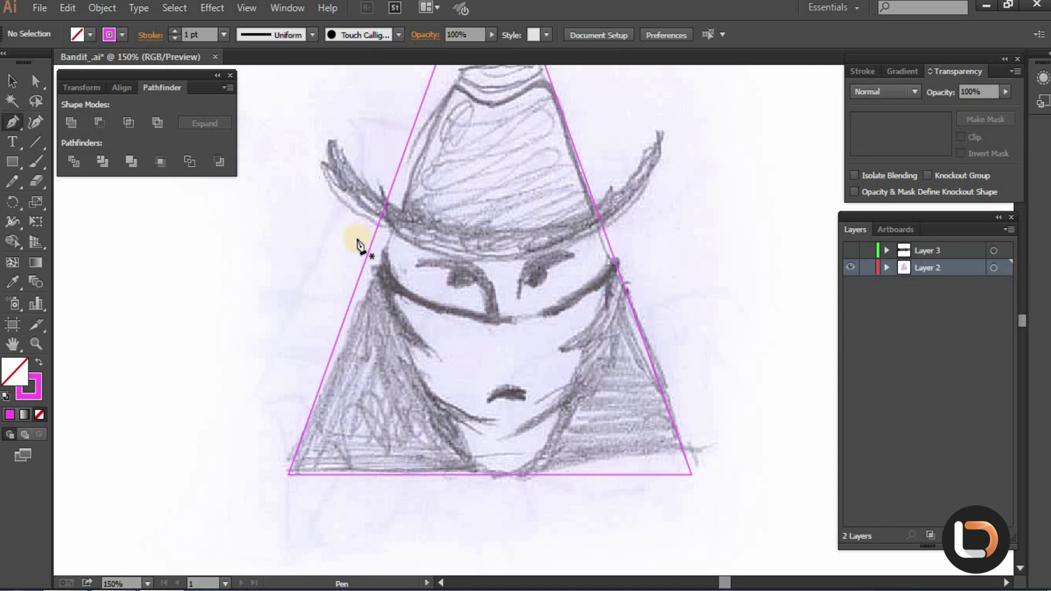
{"action": "left_click_drag", "start_coordinate": [376, 249], "coordinate": [401, 302]}
{"action": "left_click", "coordinate": [397, 293]}
{"action": "left_click", "coordinate": [398, 311]}
{"action": "left_click", "coordinate": [404, 325]}
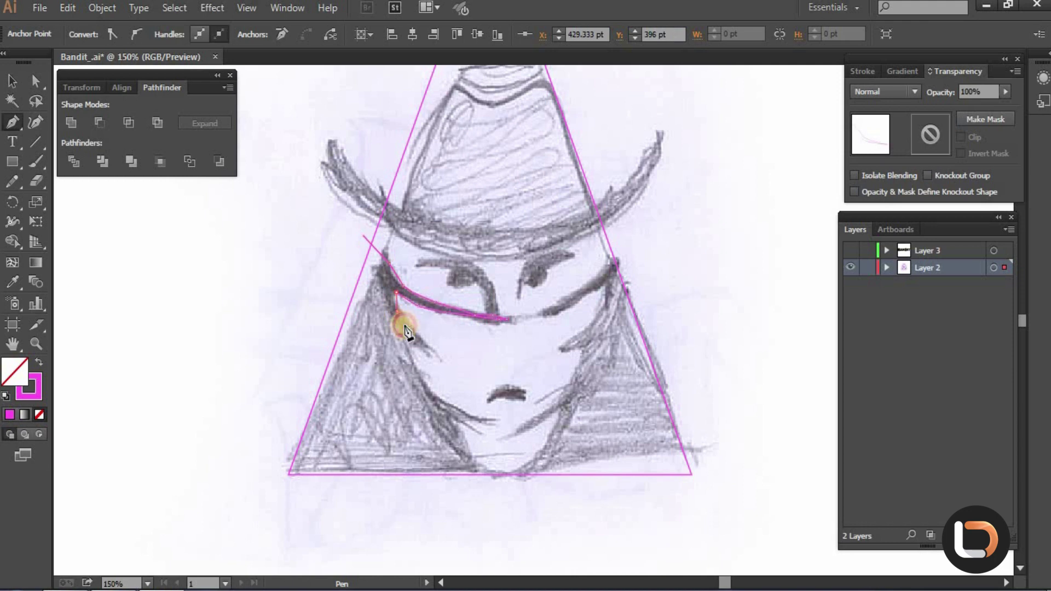
Continue the path down the left side of the face, tracing the pointed cloth folds to just below the chin.
{"action": "left_click_drag", "start_coordinate": [423, 346], "coordinate": [411, 364]}
{"action": "left_click", "coordinate": [413, 363]}
{"action": "left_click", "coordinate": [423, 388]}
{"action": "left_click_drag", "start_coordinate": [438, 397], "coordinate": [451, 405]}
{"action": "left_click", "coordinate": [469, 411]}
{"action": "left_click", "coordinate": [479, 421]}
{"action": "left_click", "coordinate": [454, 415]}
{"action": "left_click", "coordinate": [453, 420]}
{"action": "left_click", "coordinate": [461, 437]}
{"action": "left_click", "coordinate": [472, 451]}
{"action": "left_click_drag", "start_coordinate": [490, 478], "coordinate": [507, 496]}
Close the left path with a loose loop of points around the outside of the trapezoid's left side.
{"action": "left_click", "coordinate": [375, 521]}
{"action": "left_click", "coordinate": [244, 520]}
{"action": "left_click", "coordinate": [176, 445]}
{"action": "left_click", "coordinate": [179, 348]}
{"action": "left_click_drag", "start_coordinate": [303, 254], "coordinate": [304, 254]}
{"action": "left_click", "coordinate": [363, 235]}
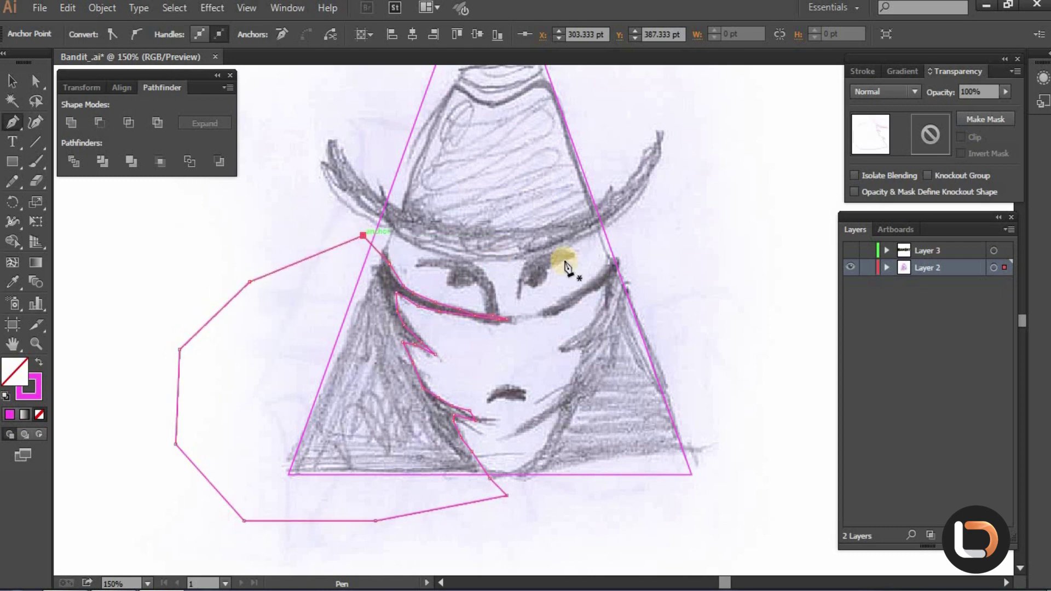
Start a second Pen path above the right temple, following the mask edge toward the nose and back to the right cheek.
{"action": "left_click", "coordinate": [623, 247]}
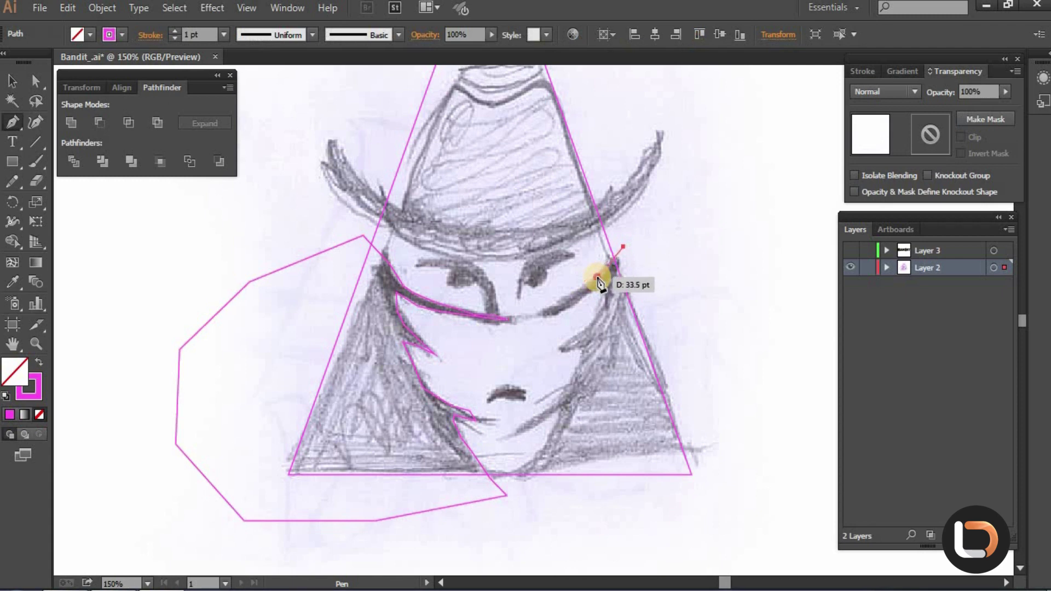
{"action": "left_click", "coordinate": [597, 276]}
{"action": "left_click", "coordinate": [547, 311]}
{"action": "left_click", "coordinate": [540, 316]}
{"action": "left_click", "coordinate": [598, 287]}
{"action": "left_click", "coordinate": [600, 311]}
Continue the second path down the right side of the face, tracing the pointed cloth folds to the chin.
{"action": "left_click", "coordinate": [573, 340]}
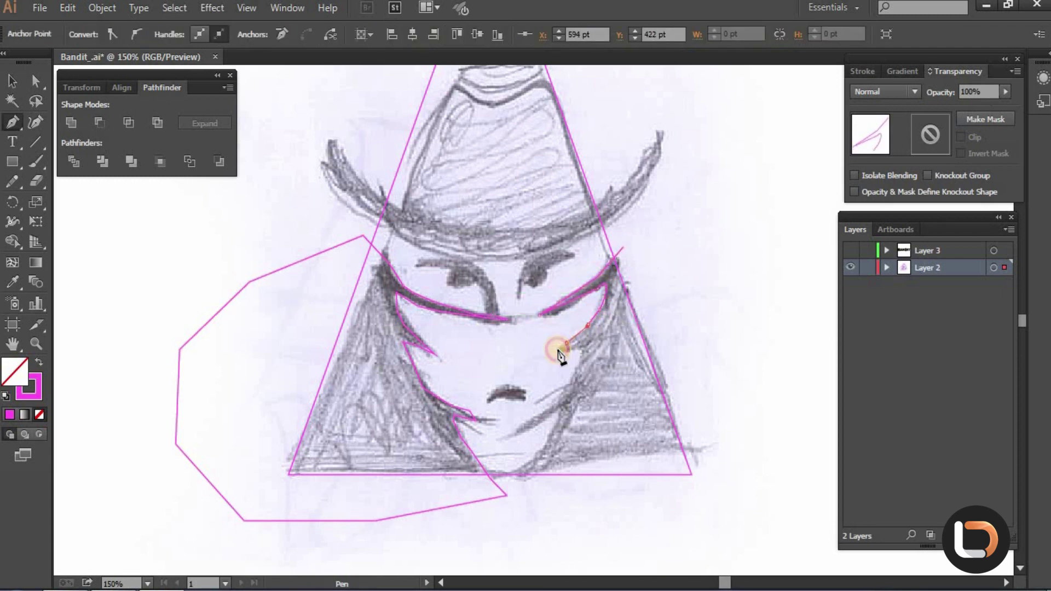
{"action": "left_click", "coordinate": [562, 349]}
{"action": "left_click", "coordinate": [582, 350]}
{"action": "left_click", "coordinate": [581, 358]}
{"action": "left_click", "coordinate": [567, 378]}
{"action": "left_click", "coordinate": [562, 393]}
{"action": "left_click_drag", "start_coordinate": [502, 438], "coordinate": [557, 415]}
{"action": "left_click", "coordinate": [557, 412]}
{"action": "left_click", "coordinate": [554, 421]}
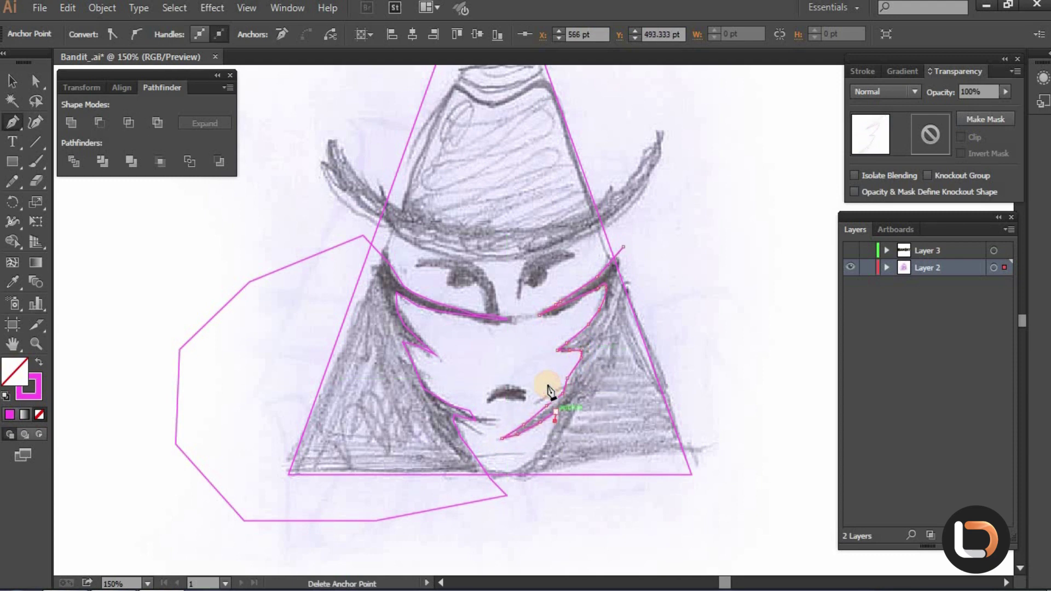
{"action": "left_click", "coordinate": [549, 436]}
{"action": "left_click", "coordinate": [532, 454]}
{"action": "left_click", "coordinate": [519, 466]}
{"action": "left_click", "coordinate": [511, 480]}
Close the right path with a loose loop of points around the outside of the trapezoid's right side.
{"action": "left_click", "coordinate": [526, 488]}
{"action": "left_click", "coordinate": [591, 492]}
{"action": "left_click", "coordinate": [712, 495]}
{"action": "left_click", "coordinate": [726, 447]}
{"action": "left_click", "coordinate": [733, 324]}
{"action": "left_click", "coordinate": [679, 239]}
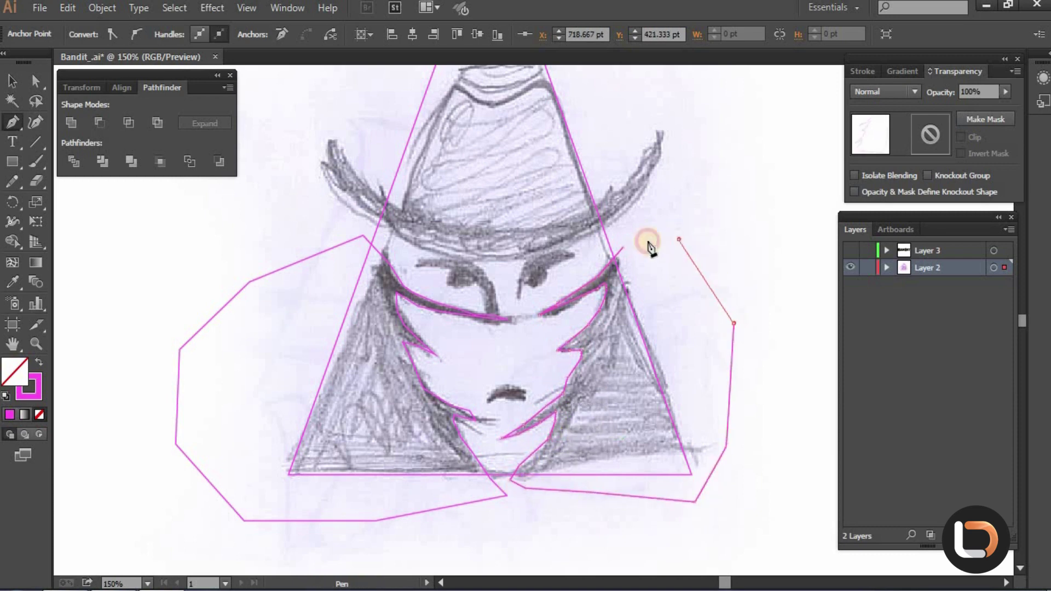
{"action": "left_click", "coordinate": [624, 247]}
{"action": "left_click_drag", "start_coordinate": [623, 246], "coordinate": [623, 245]}
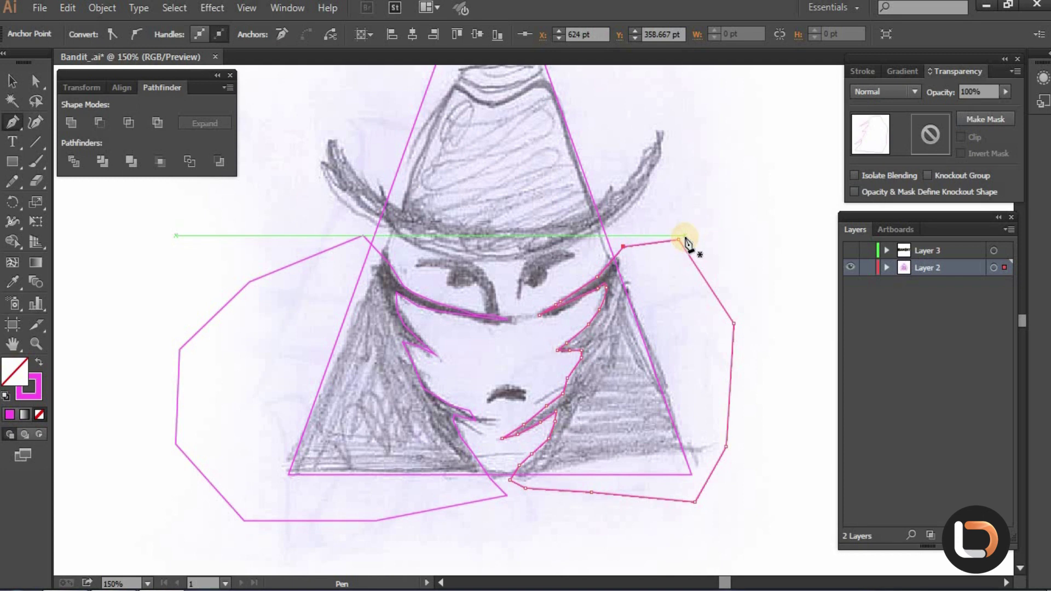
Swap the two side shapes' stroke to a fill, colour it light blue 50a0ff, and combine them into one compound path.
{"action": "key", "text": "v"}
{"action": "left_click", "coordinate": [364, 235]}
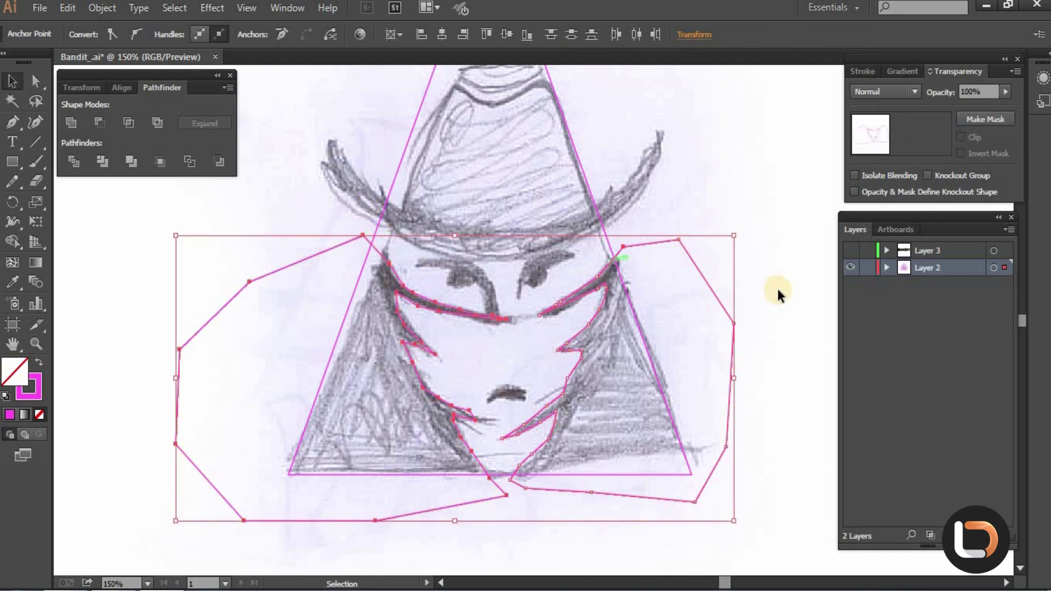
{"action": "key", "text": "shift+x"}
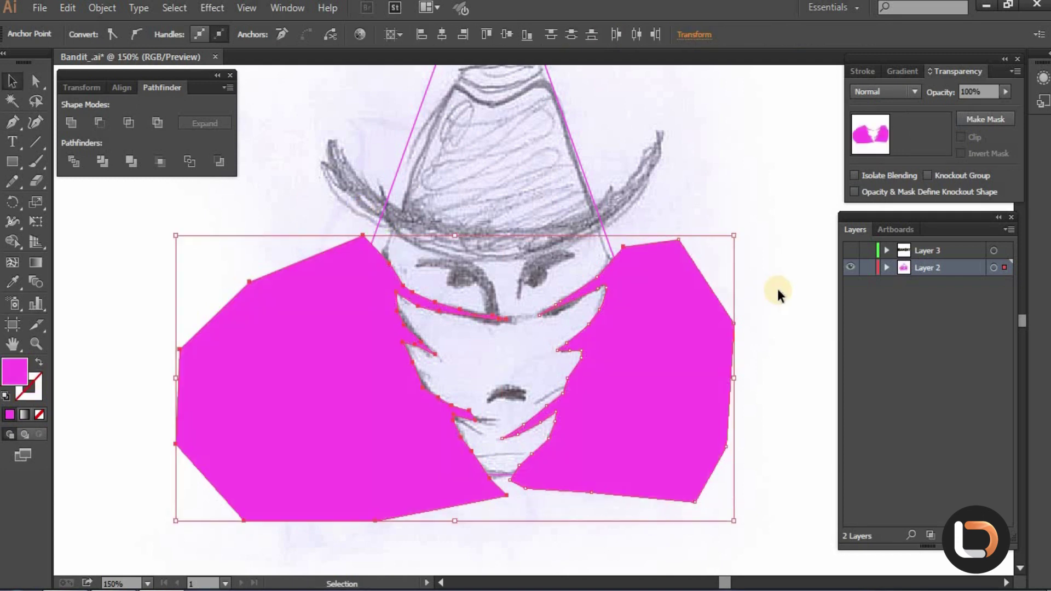
{"action": "double_click", "coordinate": [16, 379]}
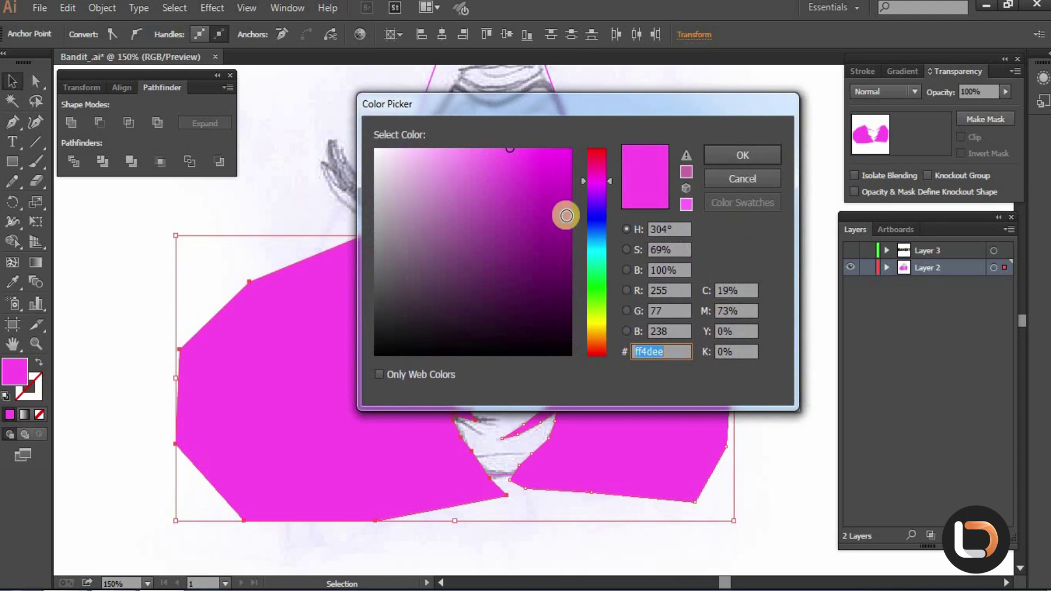
{"action": "left_click", "coordinate": [601, 234]}
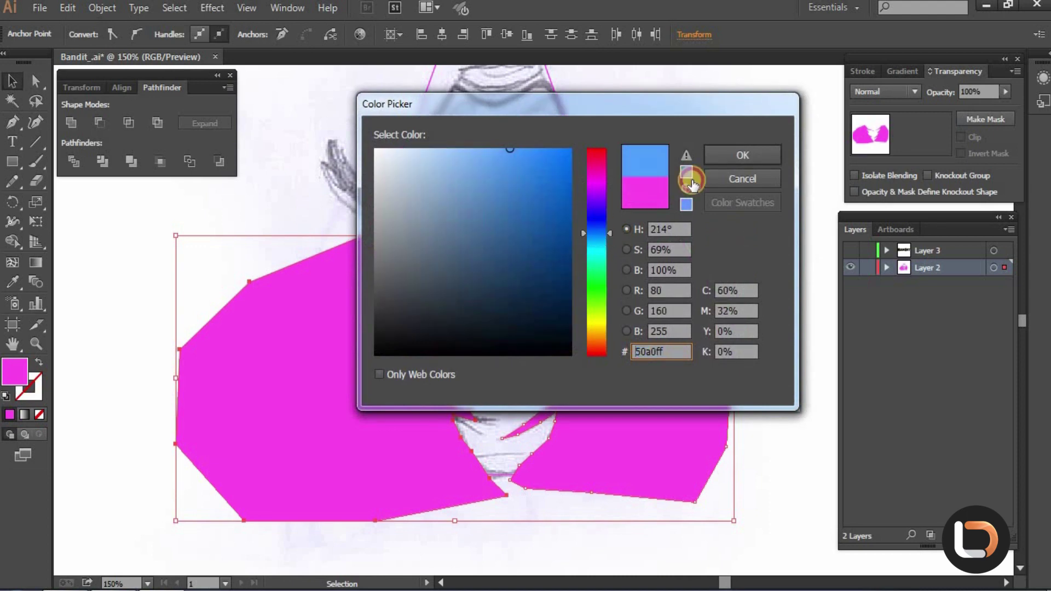
{"action": "left_click", "coordinate": [739, 157]}
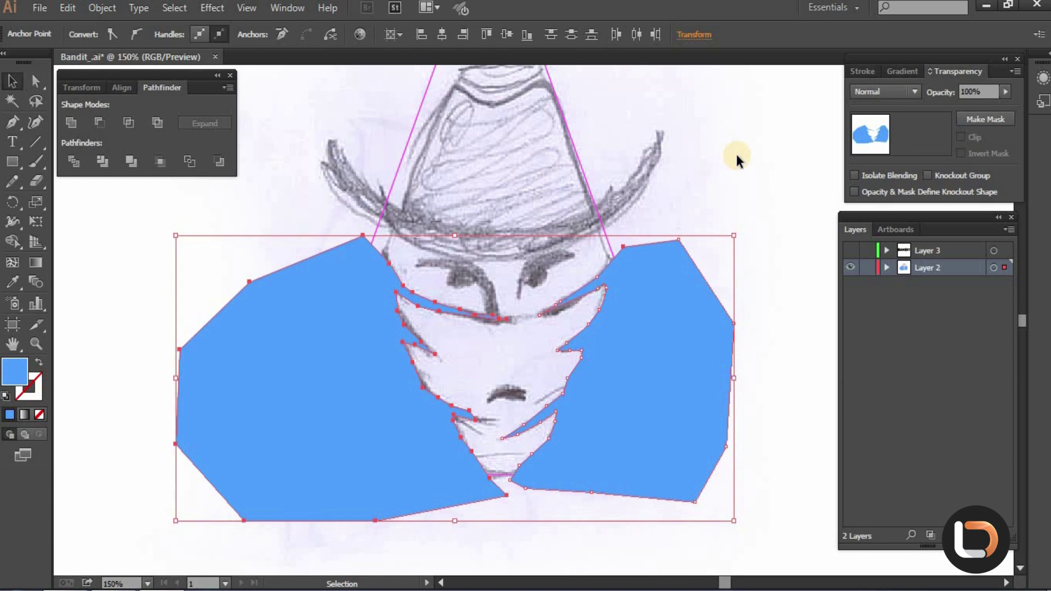
{"action": "key", "text": "ctrl+8"}
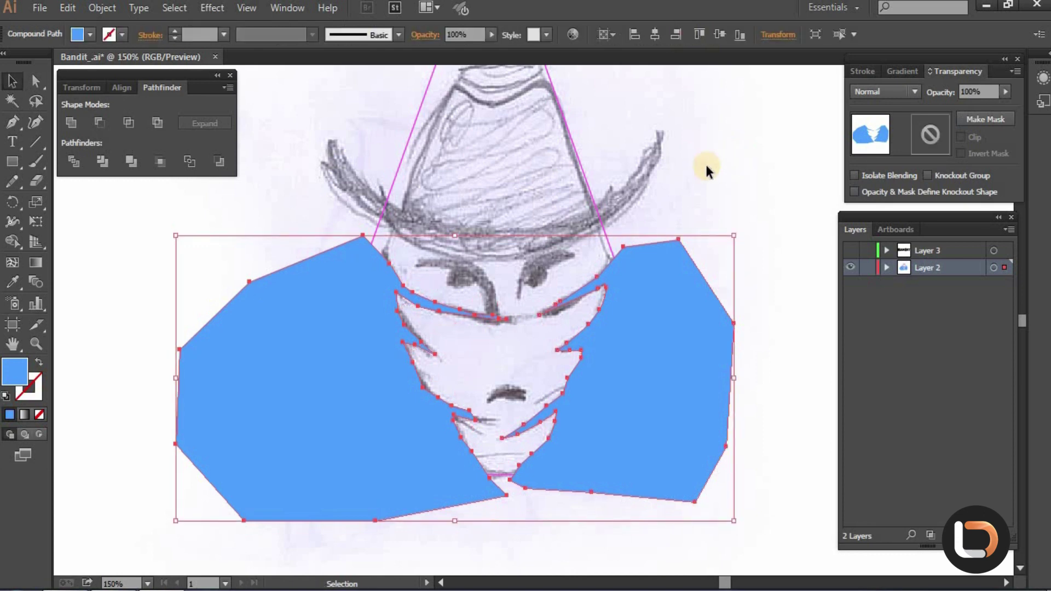
{"action": "left_click", "coordinate": [702, 166]}
Draw the right half of the hat brim with the Pen tool, curving between the brim's tip and the face's centre line.
{"action": "left_click_drag", "start_coordinate": [630, 188], "coordinate": [637, 216]}
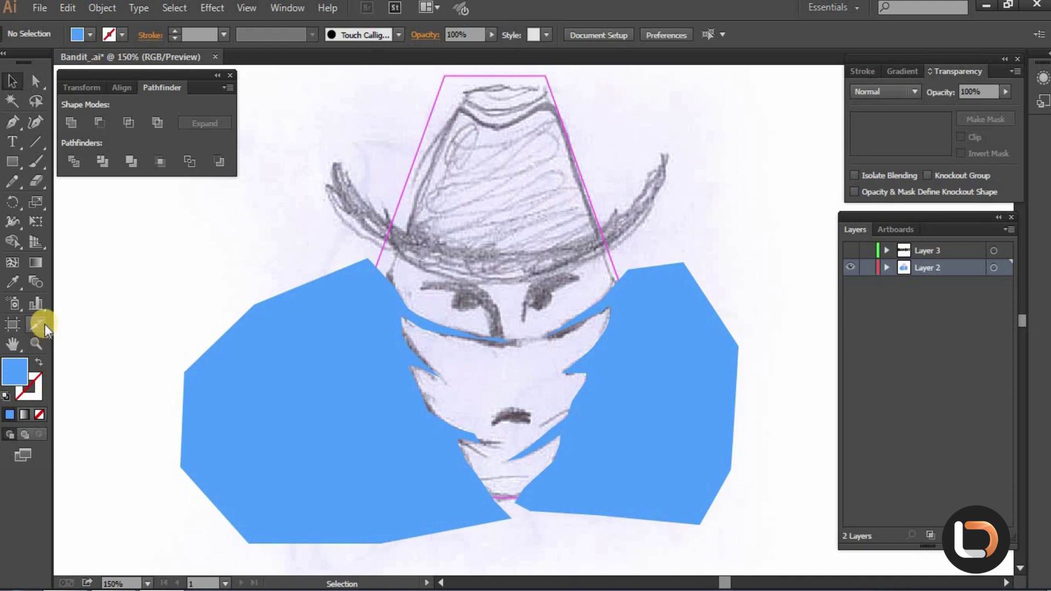
{"action": "key", "text": "p"}
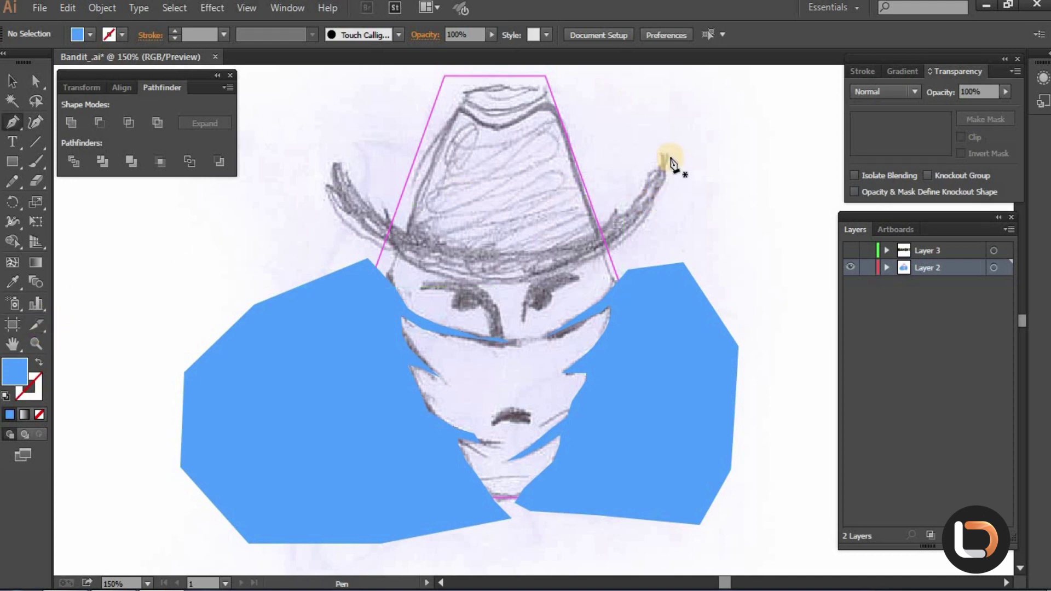
{"action": "left_click", "coordinate": [669, 155]}
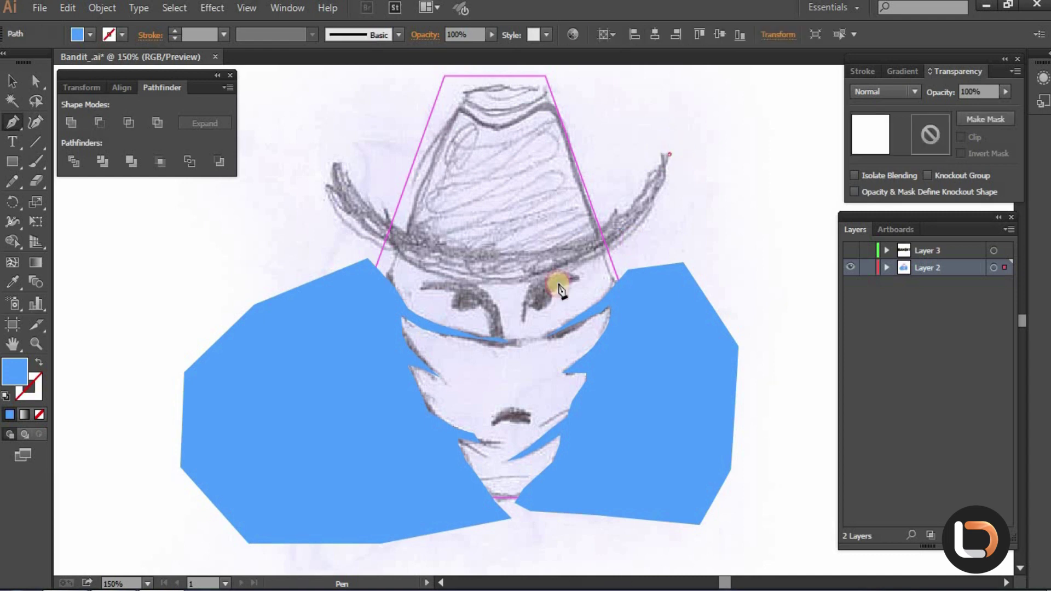
{"action": "left_click_drag", "start_coordinate": [507, 287], "coordinate": [347, 294]}
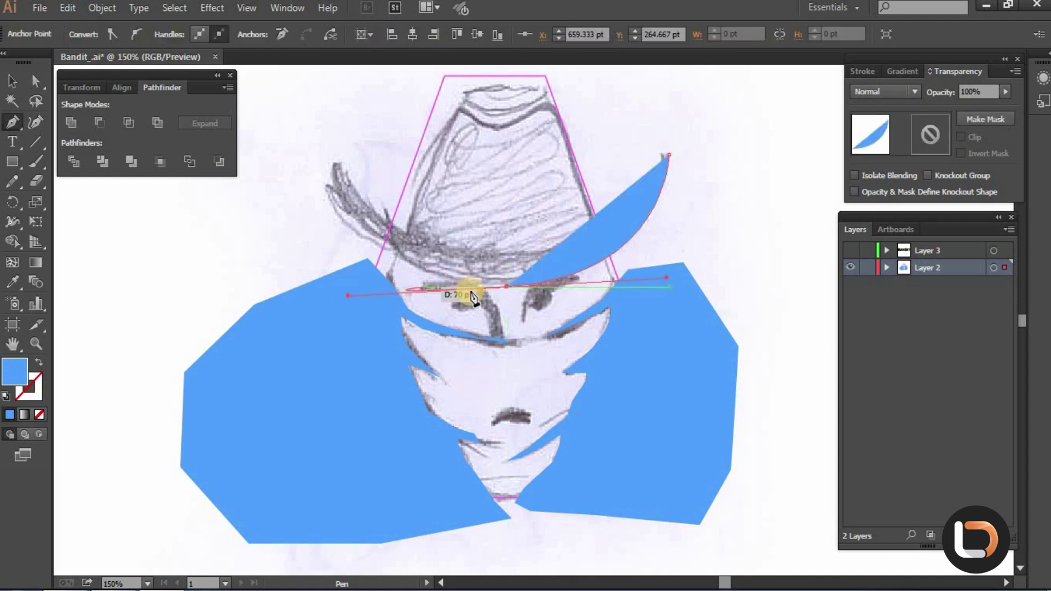
{"action": "key", "text": "ctrl+z"}
{"action": "left_click_drag", "start_coordinate": [507, 286], "coordinate": [370, 280]}
{"action": "left_click", "coordinate": [506, 286]}
{"action": "left_click", "coordinate": [507, 254], "text": "shift"}
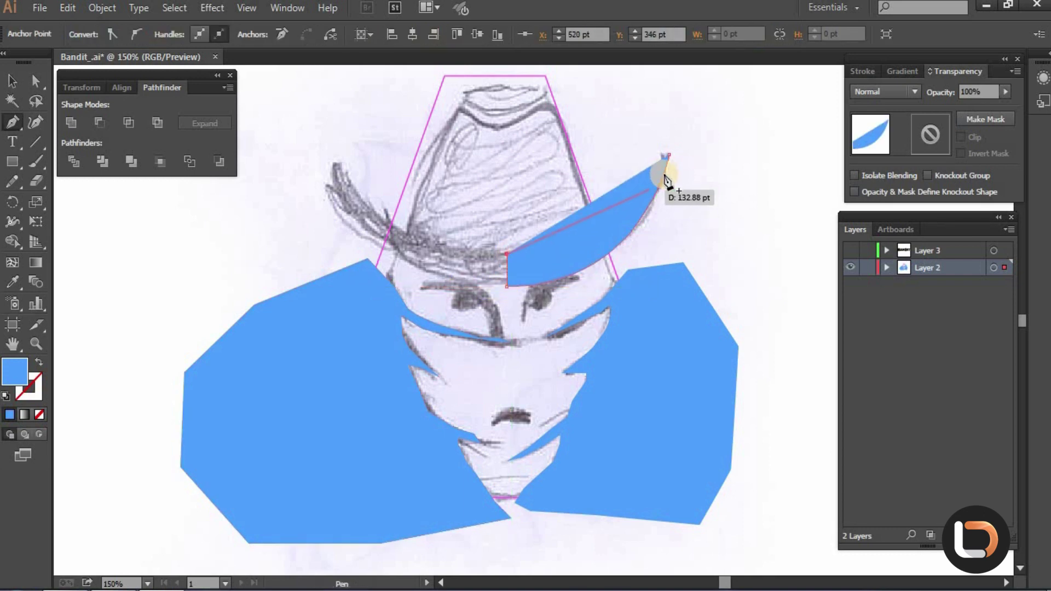
{"action": "left_click_drag", "start_coordinate": [667, 156], "coordinate": [691, 127]}
{"action": "left_click_drag", "start_coordinate": [699, 87], "coordinate": [698, 88]}
Refine the right brim half's upper and lower curves so they follow the sketched crescent.
{"action": "key", "text": "a"}
{"action": "left_click_drag", "start_coordinate": [640, 221], "coordinate": [575, 276]}
{"action": "key", "text": "v"}
{"action": "key", "text": "a"}
{"action": "left_click_drag", "start_coordinate": [575, 272], "coordinate": [588, 259]}
{"action": "key", "text": "v"}
{"action": "left_click", "coordinate": [714, 231]}
{"action": "key", "text": "c"}
{"action": "key", "text": "v"}
Reflect a copy of the right brim half across the vertical centre line to form the left half.
{"action": "left_click", "coordinate": [615, 224]}
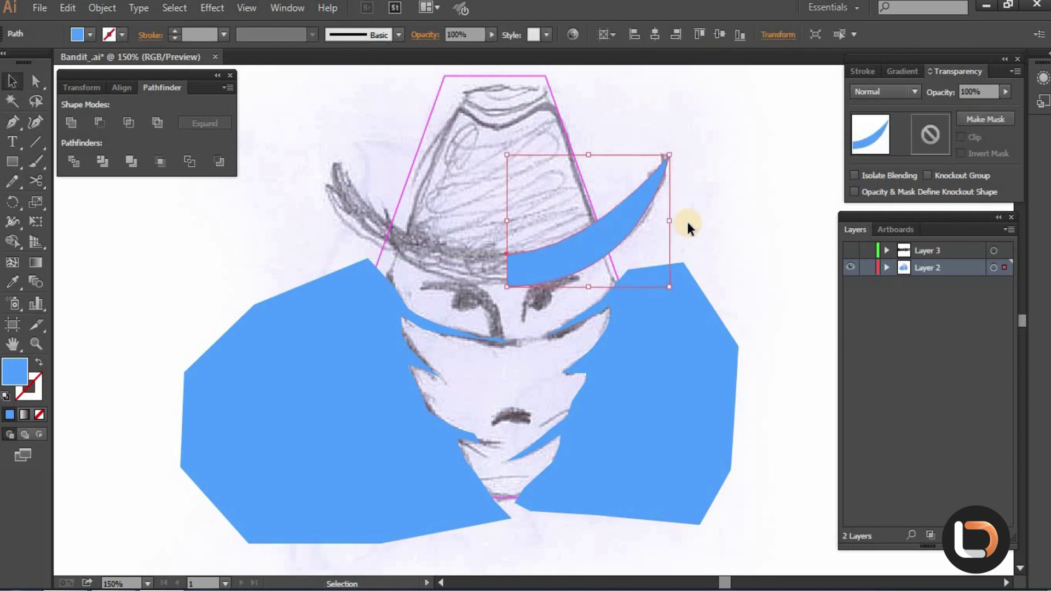
{"action": "key", "text": "o"}
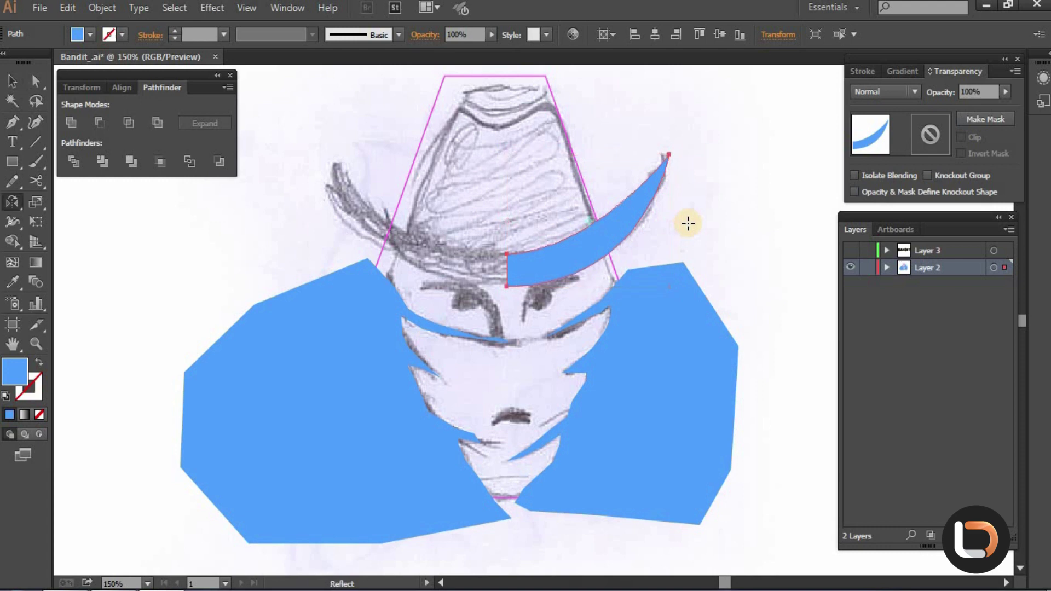
{"action": "left_click", "coordinate": [507, 254]}
{"action": "left_click_drag", "start_coordinate": [581, 275], "coordinate": [442, 269]}
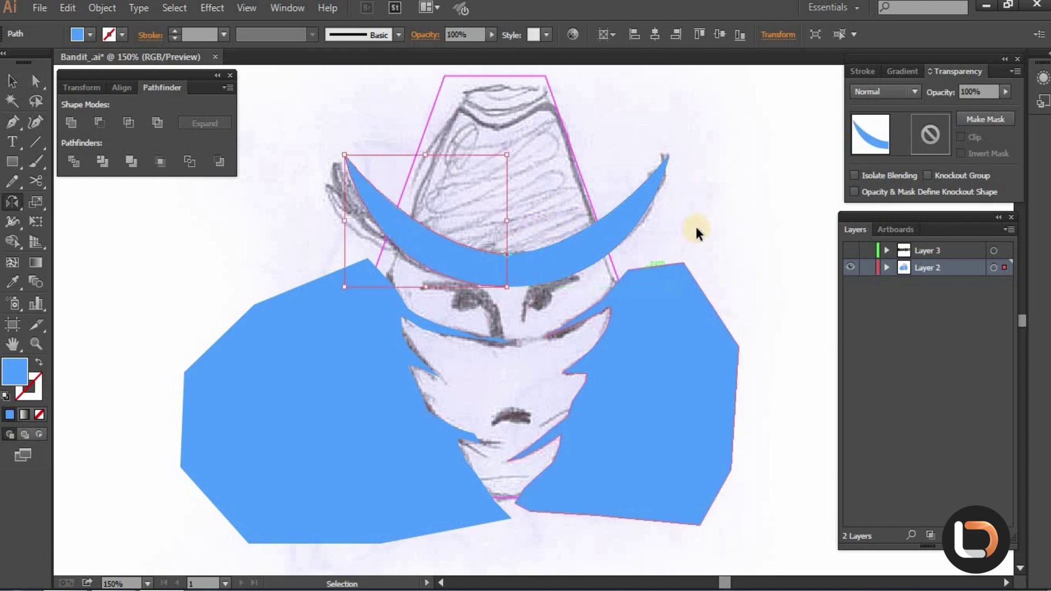
{"action": "left_click", "coordinate": [691, 231], "text": "ctrl"}
Unite the two brim halves into a single shape.
{"action": "key", "text": "v"}
{"action": "left_click", "coordinate": [510, 259]}
{"action": "left_click", "coordinate": [470, 256], "text": "shift"}
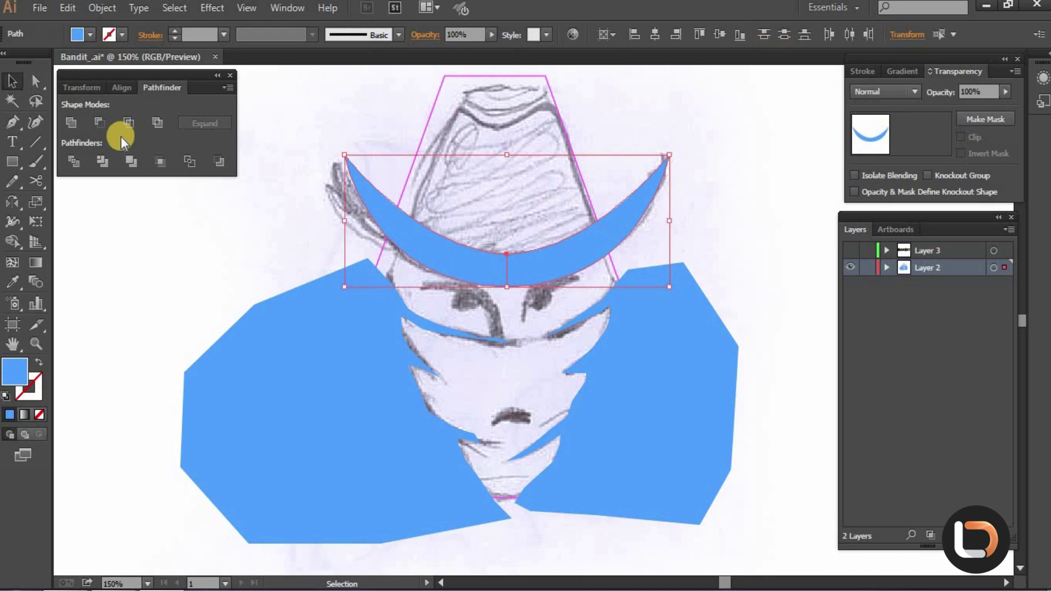
{"action": "left_click", "coordinate": [71, 122]}
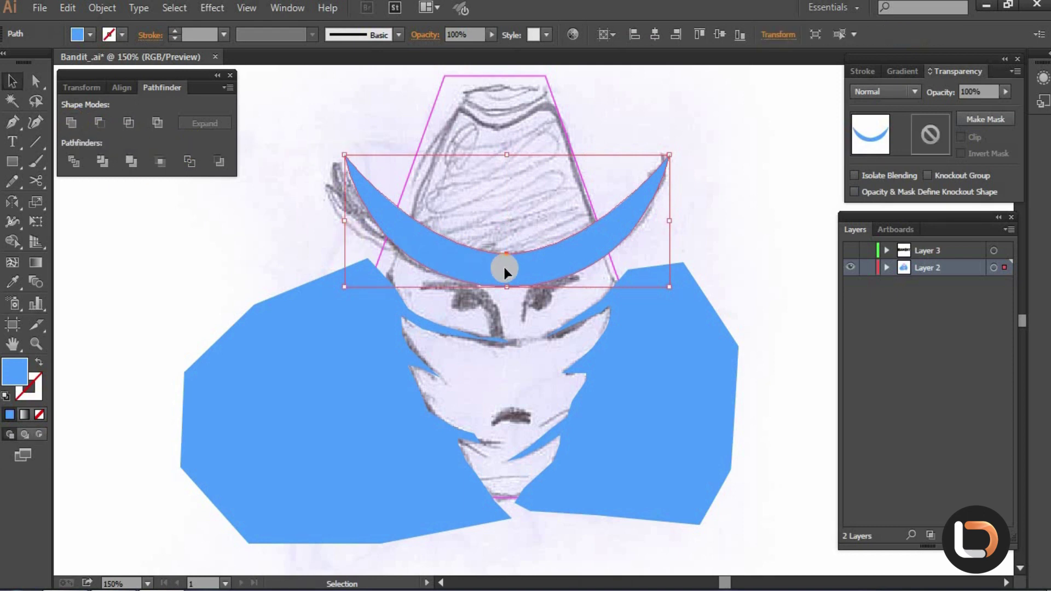
{"action": "left_click", "coordinate": [716, 258], "text": "ctrl"}
Start a Pen path at the nose bridge, tracing up the nose line and along the left eyebrow to its outer tip.
{"action": "left_click_drag", "start_coordinate": [549, 227], "coordinate": [540, 296]}
{"action": "left_click", "coordinate": [532, 323]}
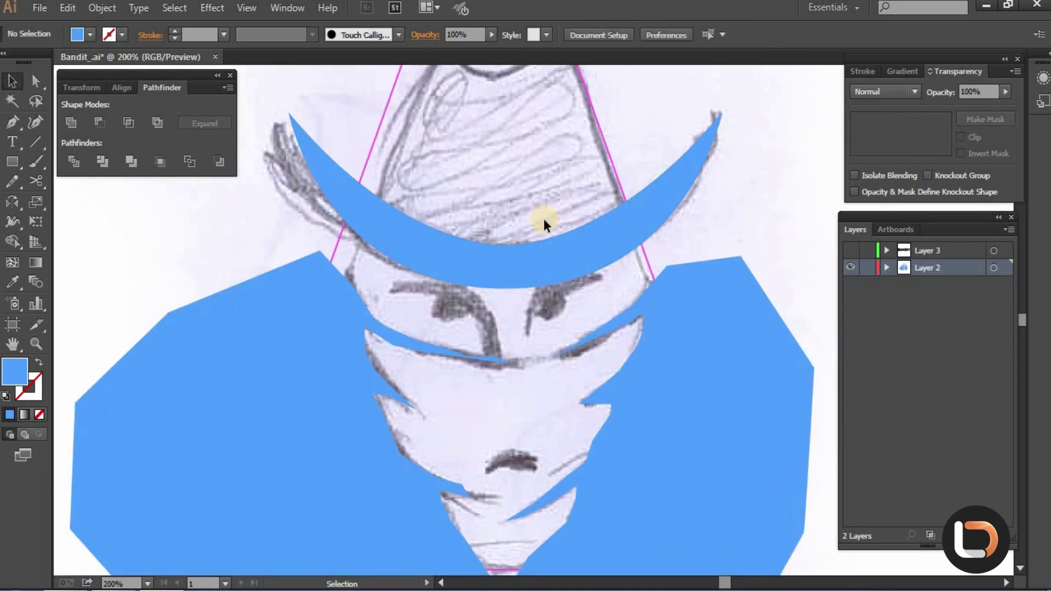
{"action": "key", "text": "p"}
{"action": "left_click", "coordinate": [502, 362]}
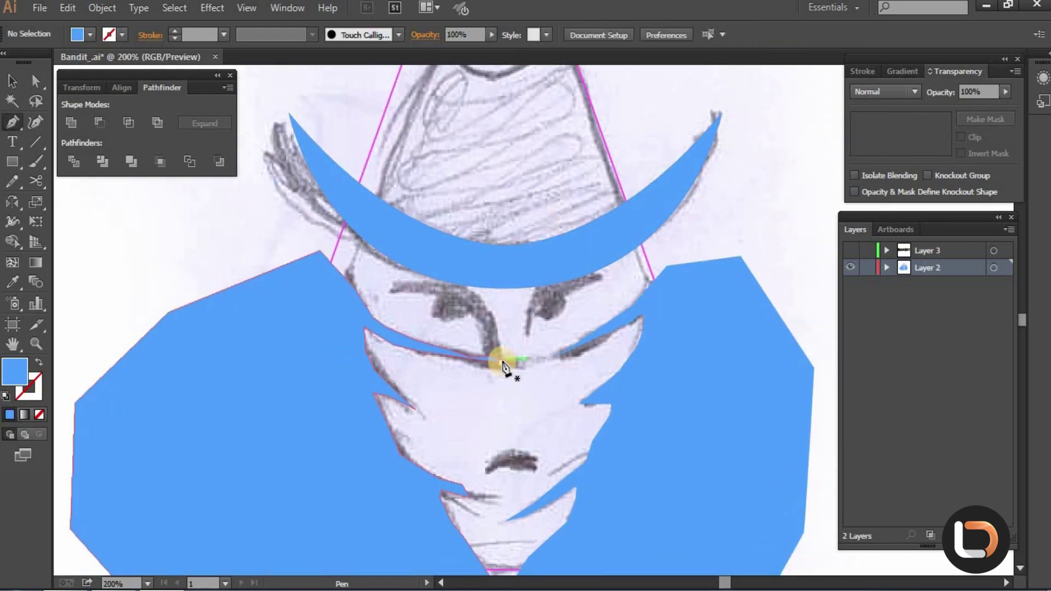
{"action": "left_click", "coordinate": [494, 308]}
{"action": "left_click_drag", "start_coordinate": [477, 293], "coordinate": [401, 288]}
{"action": "left_click", "coordinate": [403, 284]}
{"action": "left_click", "coordinate": [399, 288]}
Trace back under the left eyebrow, around the pupil and down the nose line to close the eye shape.
{"action": "left_click", "coordinate": [417, 294]}
{"action": "left_click", "coordinate": [436, 296]}
{"action": "left_click", "coordinate": [437, 302]}
{"action": "left_click", "coordinate": [442, 313]}
{"action": "left_click", "coordinate": [450, 314]}
{"action": "left_click", "coordinate": [463, 319]}
{"action": "left_click_drag", "start_coordinate": [477, 320], "coordinate": [483, 323]}
{"action": "left_click", "coordinate": [486, 345]}
{"action": "left_click", "coordinate": [489, 357]}
{"action": "left_click", "coordinate": [501, 363]}
{"action": "left_click", "coordinate": [751, 212], "text": "ctrl"}
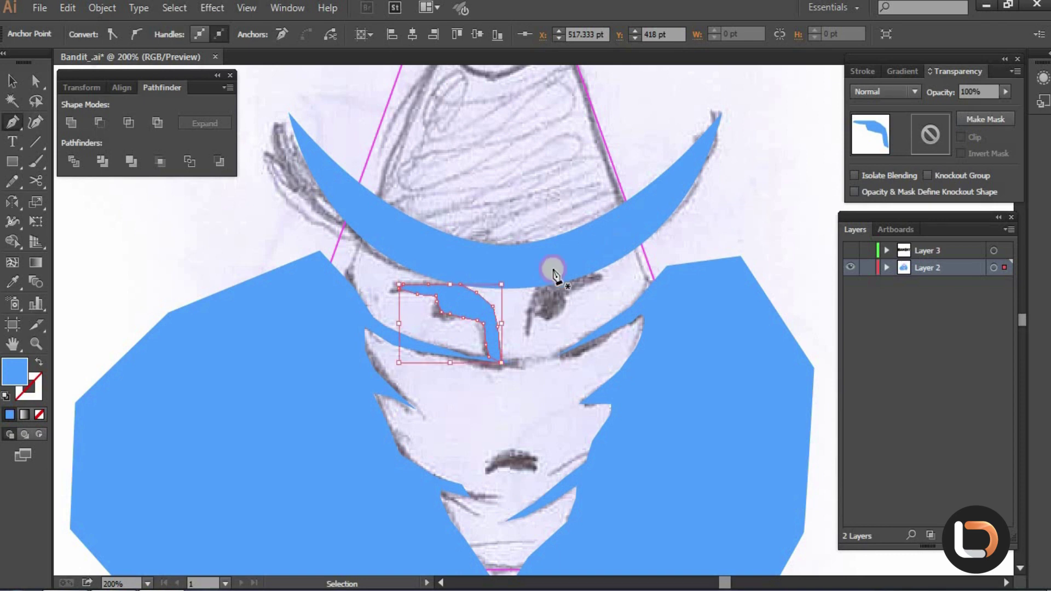
Trace the right eye with the Pen tool as a closed shape covering its inner line, pupil and eyebrow up to the brim.
{"action": "left_click", "coordinate": [528, 297]}
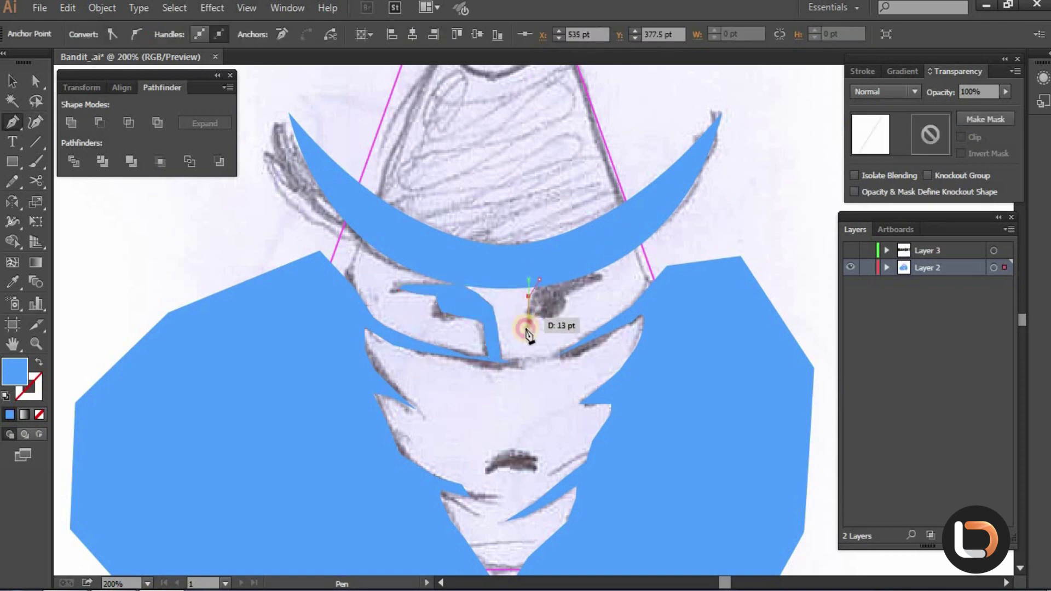
{"action": "left_click", "coordinate": [529, 317]}
{"action": "left_click", "coordinate": [524, 337]}
{"action": "left_click", "coordinate": [539, 315]}
{"action": "left_click", "coordinate": [550, 316]}
{"action": "left_click", "coordinate": [563, 308]}
{"action": "left_click", "coordinate": [566, 297]}
{"action": "left_click", "coordinate": [575, 297]}
{"action": "left_click", "coordinate": [597, 279]}
{"action": "left_click", "coordinate": [583, 273]}
{"action": "left_click_drag", "start_coordinate": [582, 272], "coordinate": [524, 275]}
{"action": "left_click", "coordinate": [717, 218], "text": "ctrl"}
Draw the left half of the hat crown as a closed Pen shape with a curved peak, centre dent and base overlapping the brim.
{"action": "left_click_drag", "start_coordinate": [491, 157], "coordinate": [505, 289]}
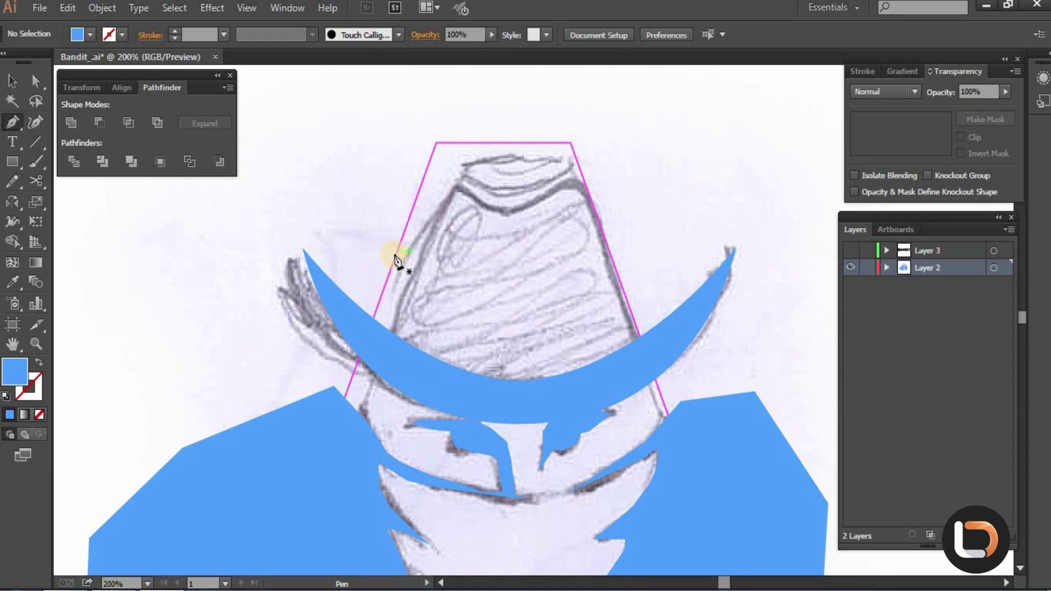
{"action": "left_click", "coordinate": [403, 234]}
{"action": "left_click_drag", "start_coordinate": [456, 167], "coordinate": [473, 169]}
{"action": "left_click_drag", "start_coordinate": [505, 212], "coordinate": [525, 210]}
{"action": "left_click", "coordinate": [506, 213]}
{"action": "left_click", "coordinate": [507, 387]}
{"action": "left_click", "coordinate": [382, 363]}
{"action": "left_click", "coordinate": [362, 341]}
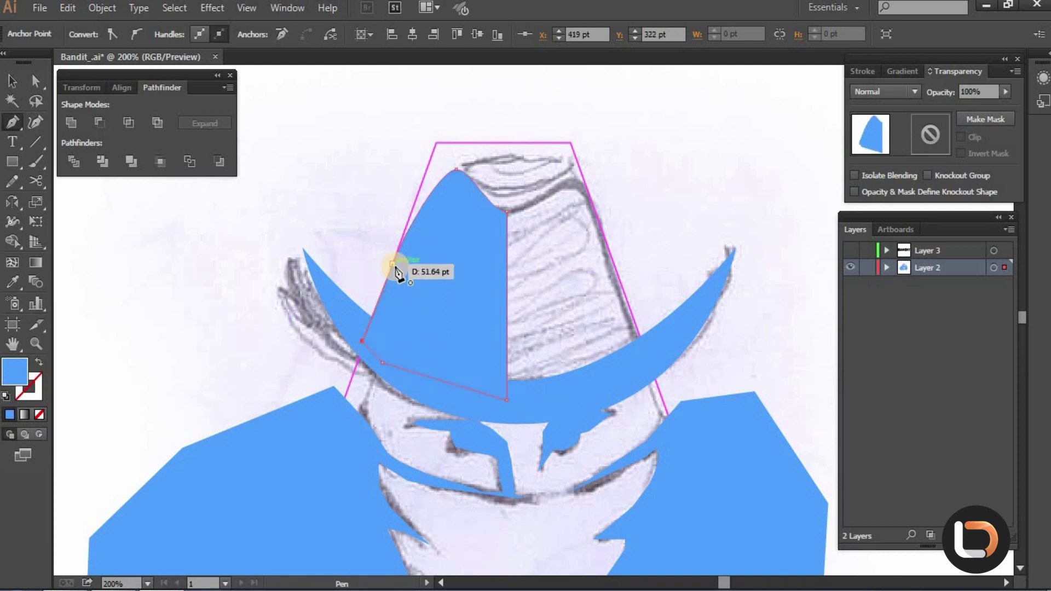
{"action": "left_click", "coordinate": [393, 265]}
{"action": "key", "text": "v"}
{"action": "left_click", "coordinate": [688, 189]}
Duplicate the left crown half in place and reflect it across the vertical centre line to form the right half.
{"action": "left_click", "coordinate": [453, 285]}
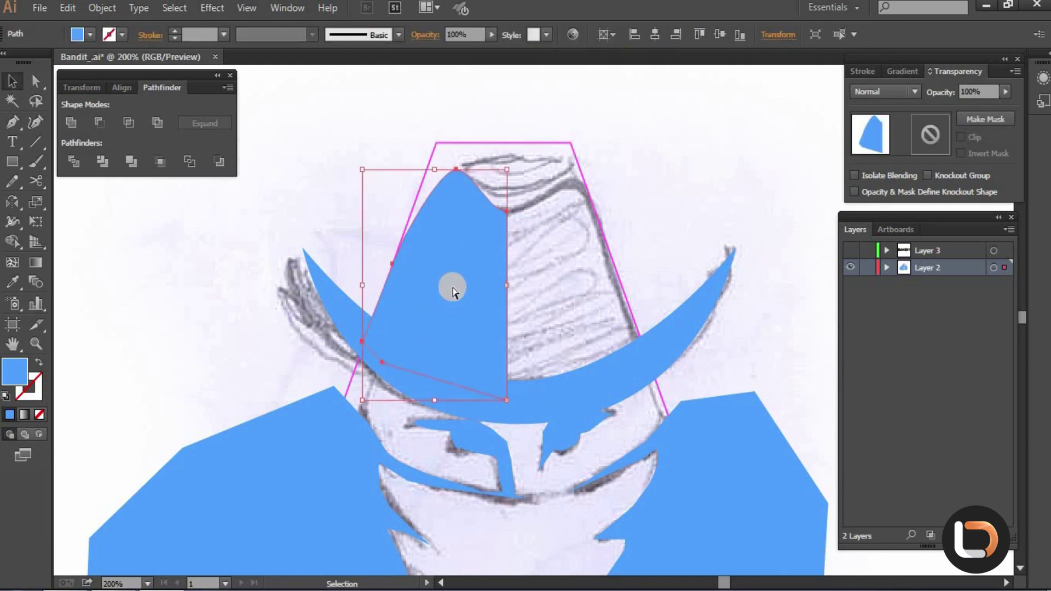
{"action": "key", "text": "a"}
{"action": "key", "text": "ctrl+c"}
{"action": "key", "text": "ctrl+f"}
{"action": "key", "text": "o"}
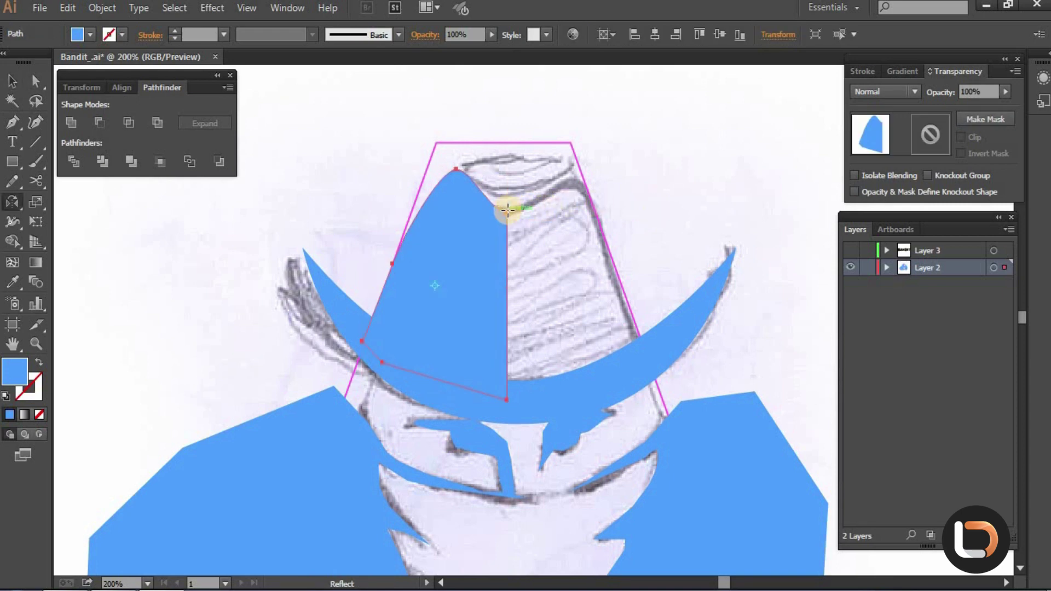
{"action": "left_click", "coordinate": [507, 210]}
{"action": "left_click_drag", "start_coordinate": [520, 270], "coordinate": [482, 278]}
{"action": "left_click", "coordinate": [692, 212], "text": "ctrl"}
Unite the two crown halves into a single shape.
{"action": "key", "text": "v"}
{"action": "left_click", "coordinate": [462, 261]}
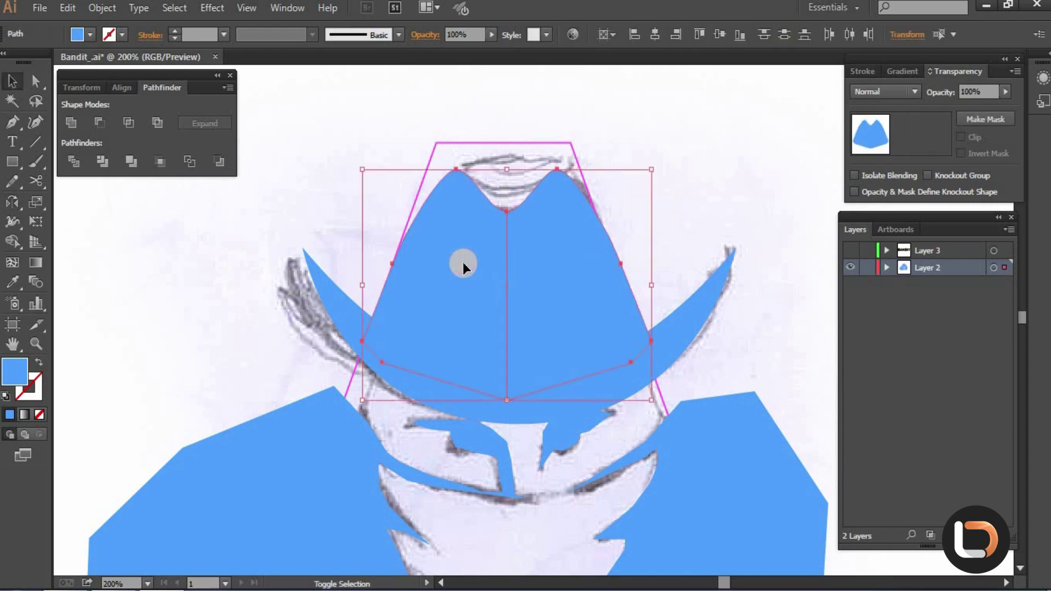
{"action": "left_click", "coordinate": [73, 122]}
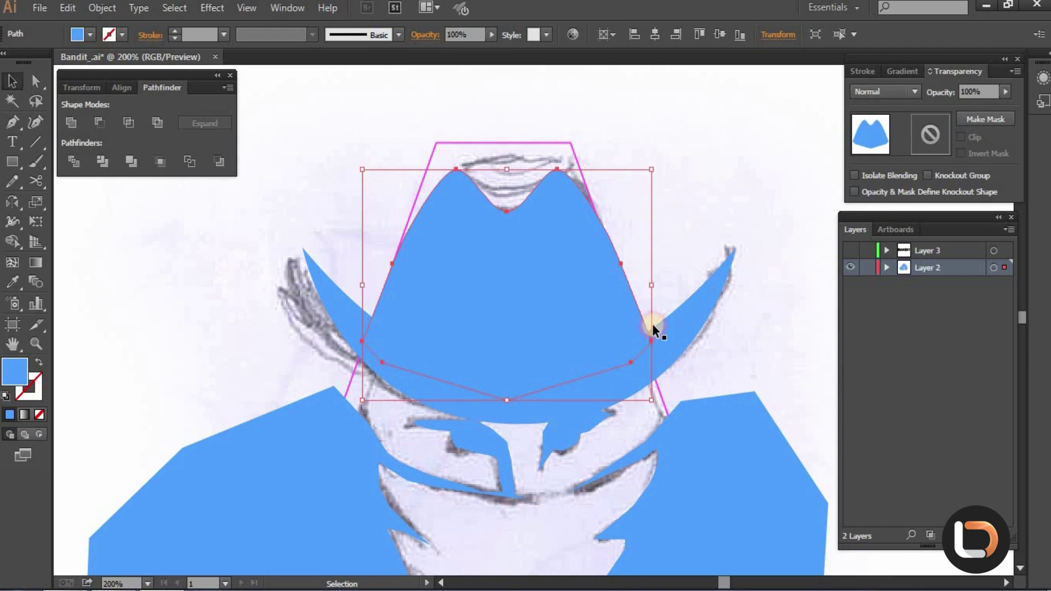
{"action": "left_click", "coordinate": [619, 419]}
{"action": "left_click", "coordinate": [516, 397], "text": "ctrl+alt"}
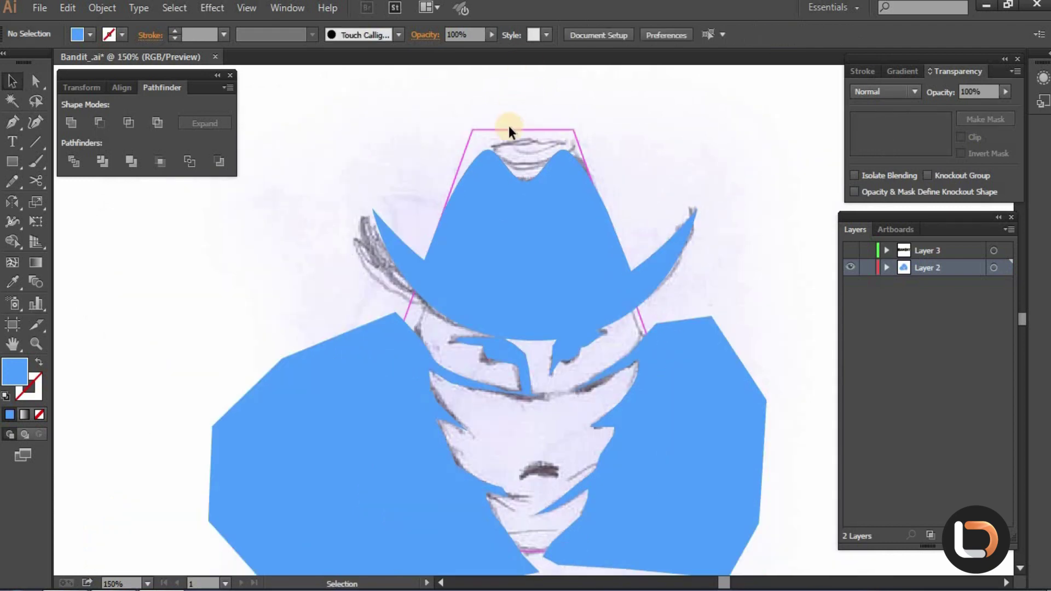
{"action": "key", "text": "ctrl+minus"}
{"action": "left_click", "coordinate": [608, 222]}
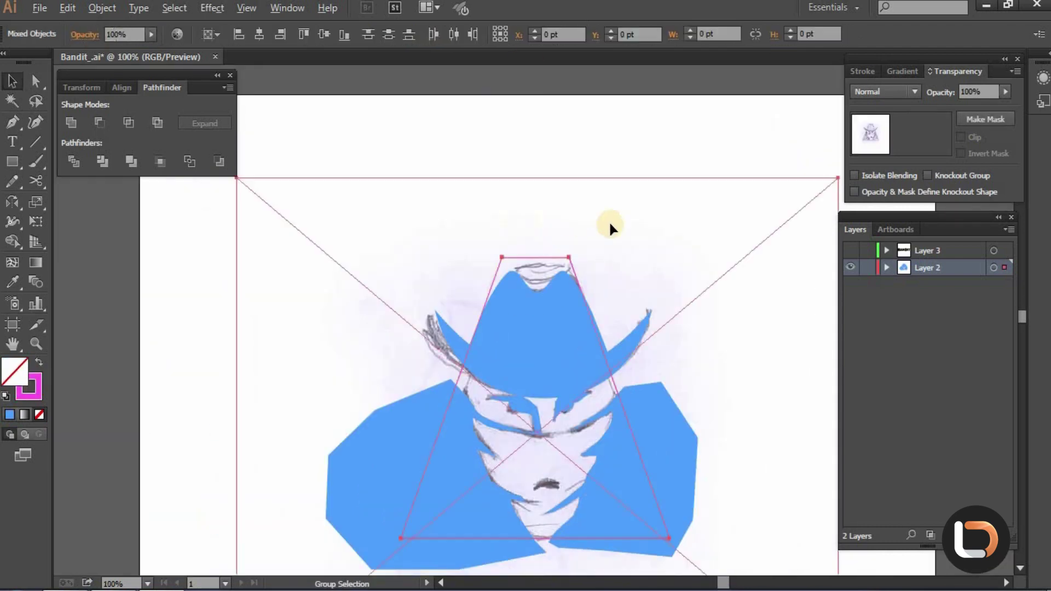
{"action": "left_click", "coordinate": [638, 126]}
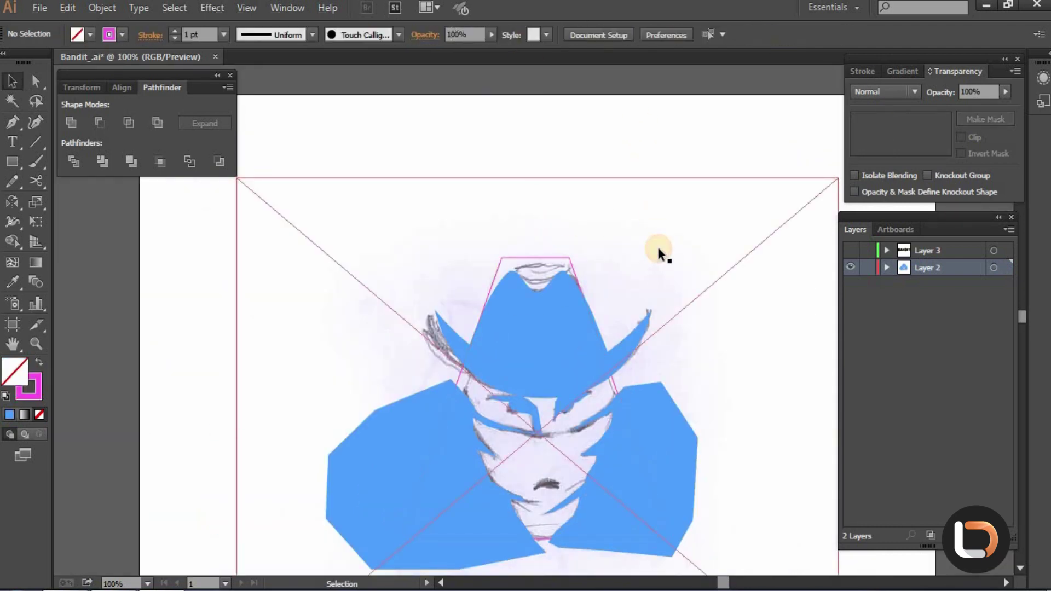
{"action": "left_click", "coordinate": [644, 219]}
{"action": "key", "text": "ctrl+shift+a"}
{"action": "left_click_drag", "start_coordinate": [552, 316], "coordinate": [530, 212]}
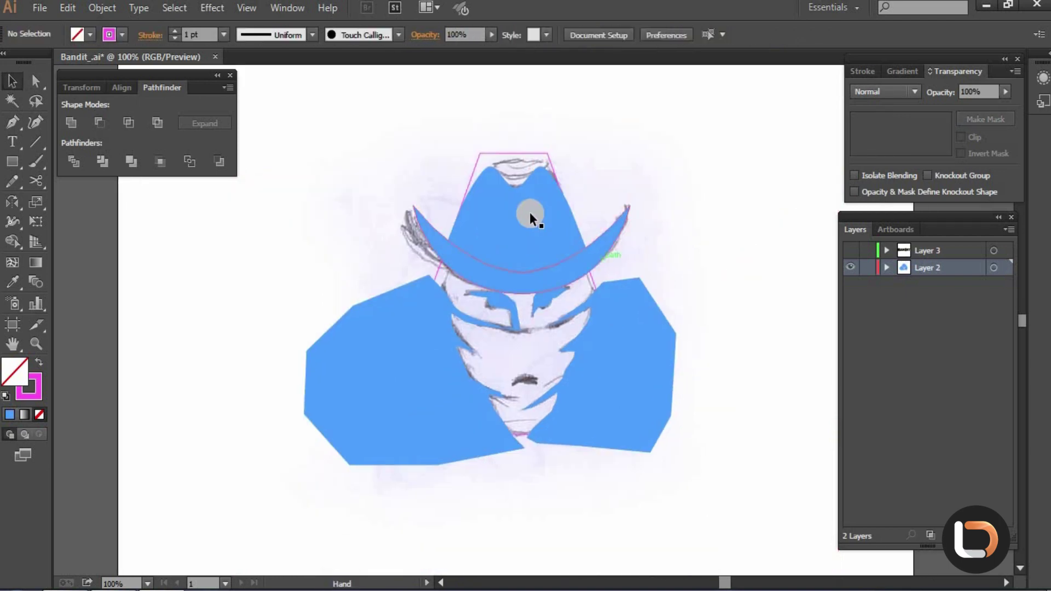
{"action": "left_click", "coordinate": [530, 215]}
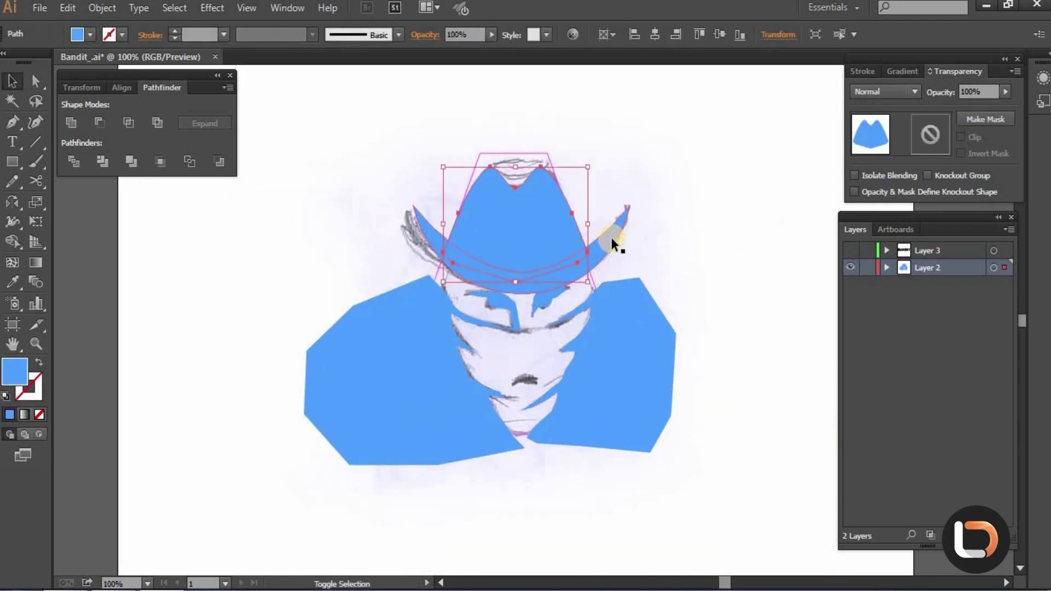
{"action": "left_click", "coordinate": [611, 238], "text": "shift"}
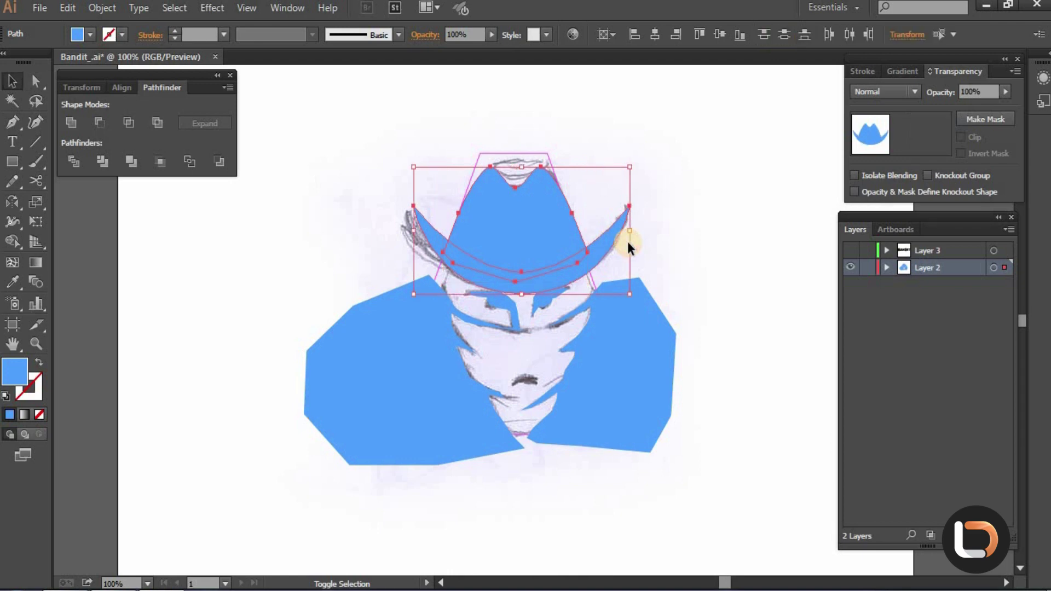
{"action": "left_click", "coordinate": [678, 239]}
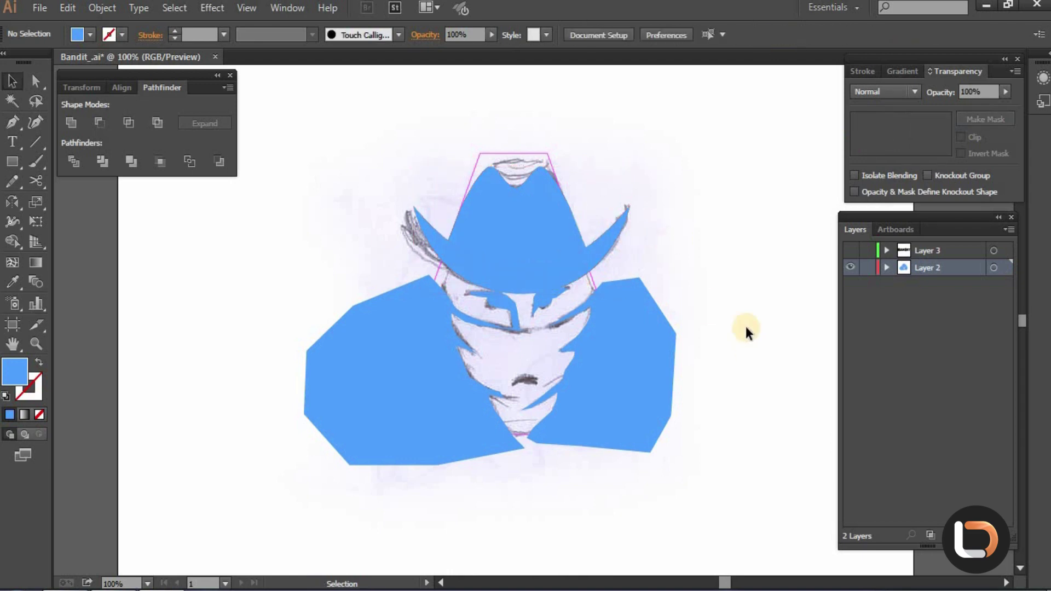
Send the magenta trapezoid outline to the back of the stacking order.
{"action": "left_click", "coordinate": [544, 152]}
{"action": "key", "text": "ctrl+shift+bracketleft"}
{"action": "left_click", "coordinate": [705, 376]}
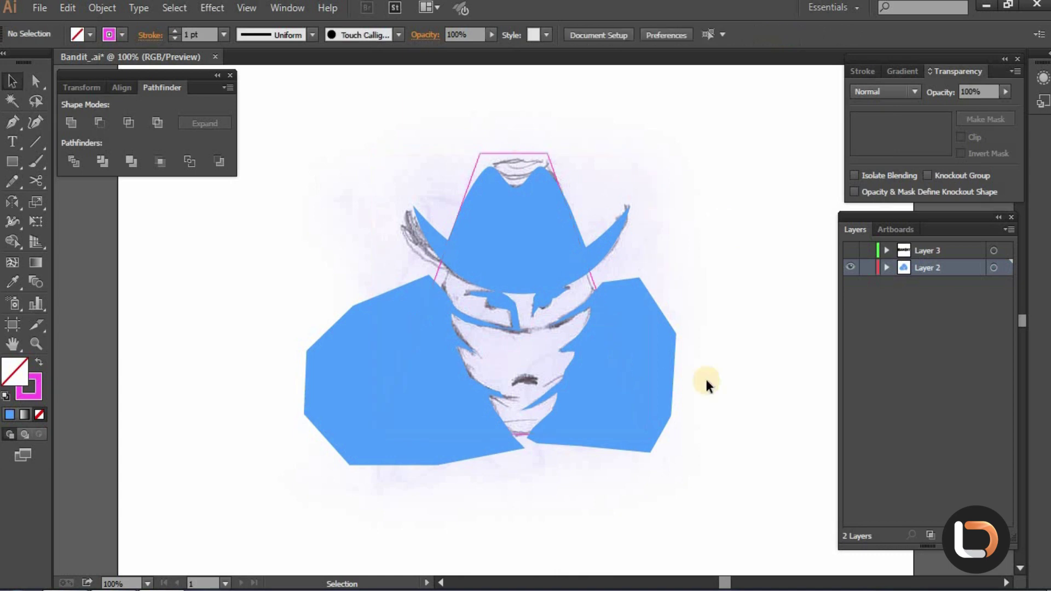
Recolour the blue compound shape below the hat with a purple fill, #cc52ff.
{"action": "left_click", "coordinate": [657, 429]}
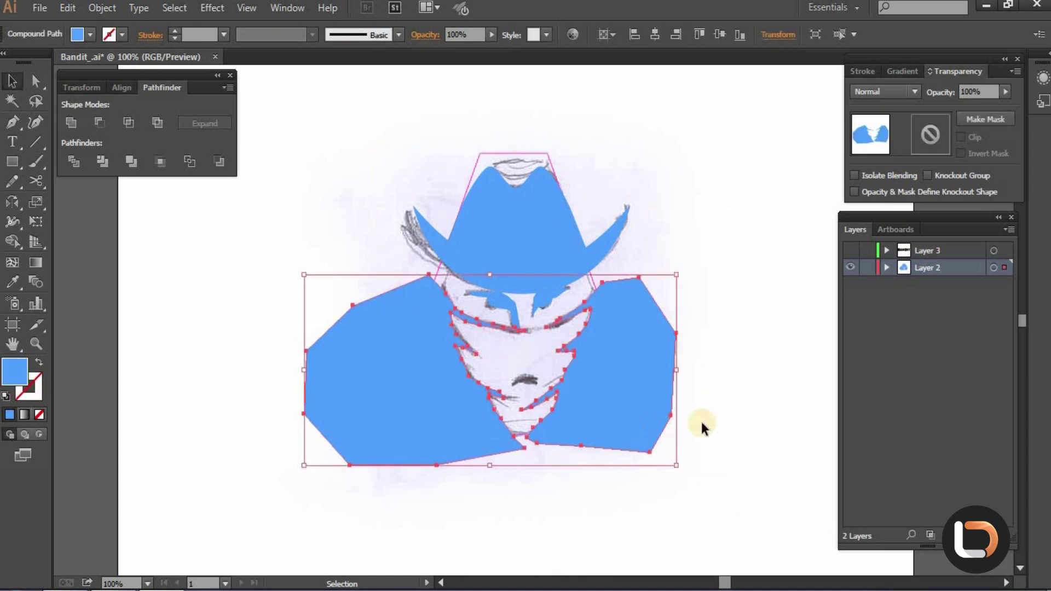
{"action": "left_click", "coordinate": [544, 125]}
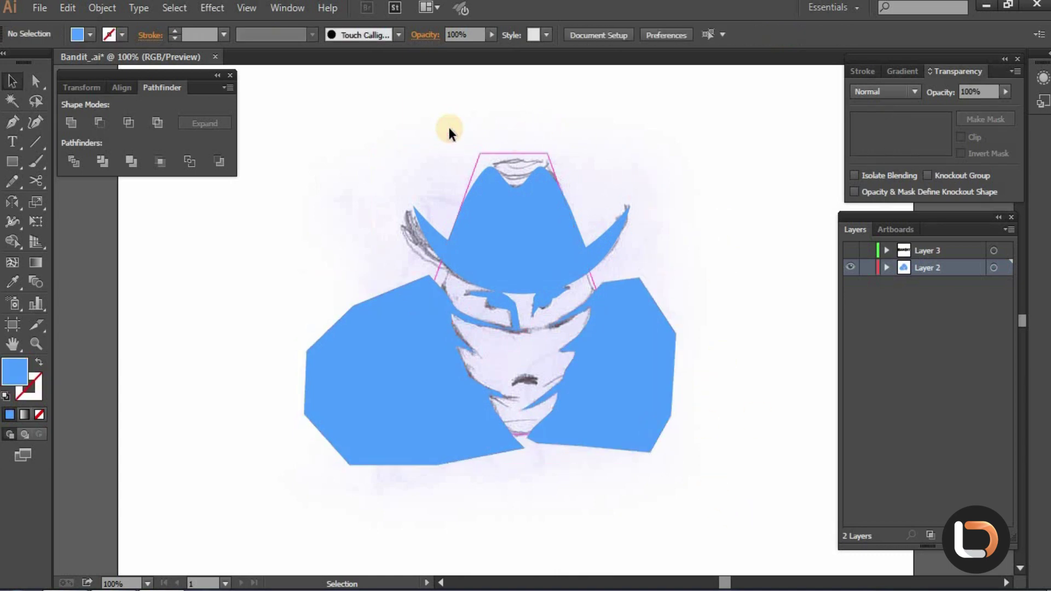
{"action": "left_click", "coordinate": [437, 376]}
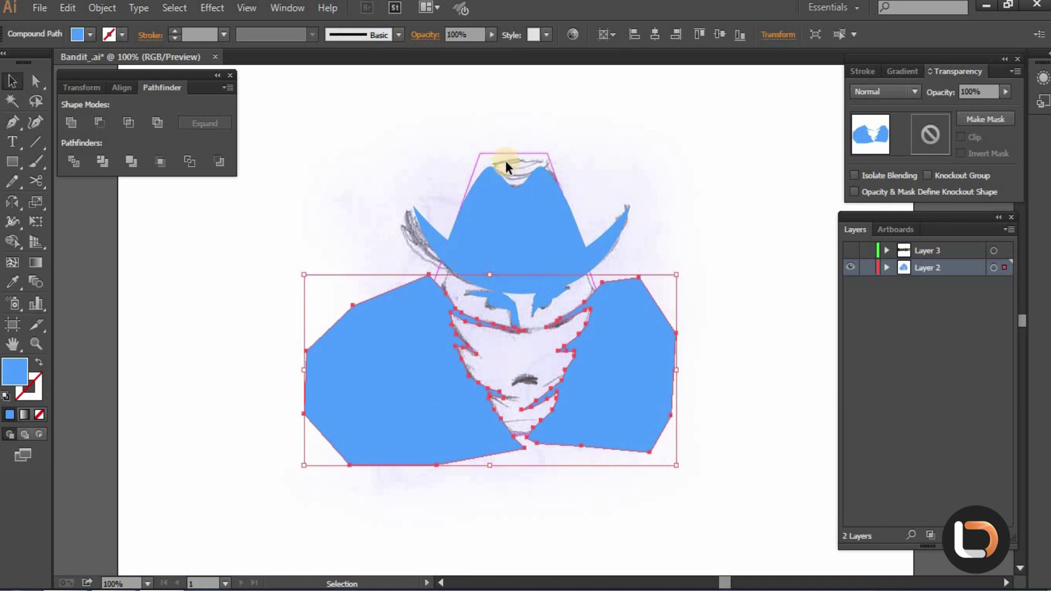
{"action": "left_click", "coordinate": [17, 377]}
{"action": "double_click", "coordinate": [16, 376]}
{"action": "left_click_drag", "start_coordinate": [595, 224], "coordinate": [602, 193]}
{"action": "left_click", "coordinate": [725, 153]}
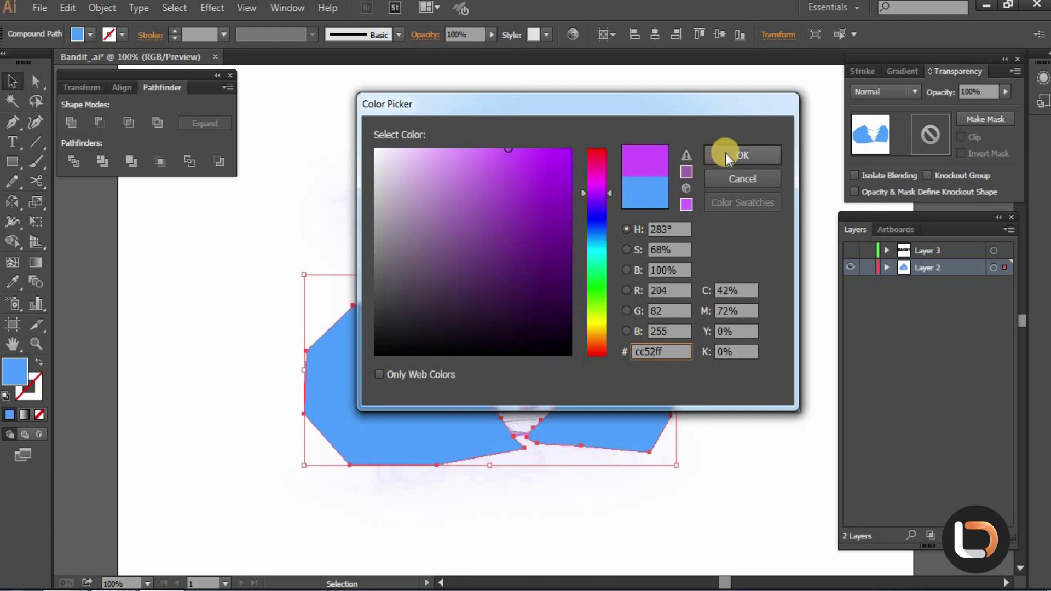
Swap the fill and stroke of the trapezoid so it becomes a solid magenta shape without an outline.
{"action": "left_click", "coordinate": [493, 124]}
{"action": "left_click", "coordinate": [497, 153]}
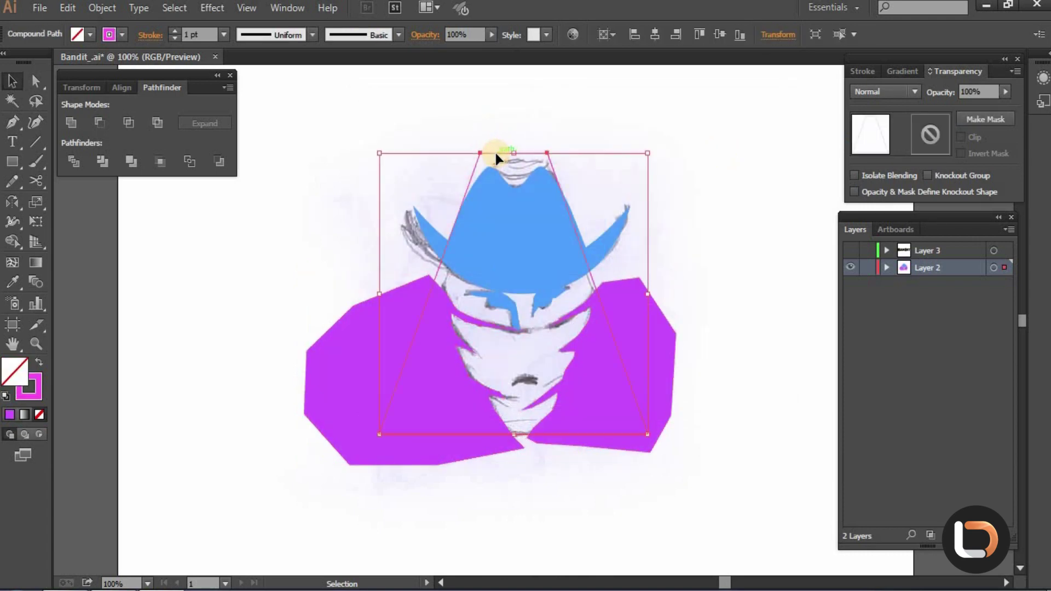
{"action": "left_click", "coordinate": [670, 191]}
{"action": "left_click", "coordinate": [580, 167]}
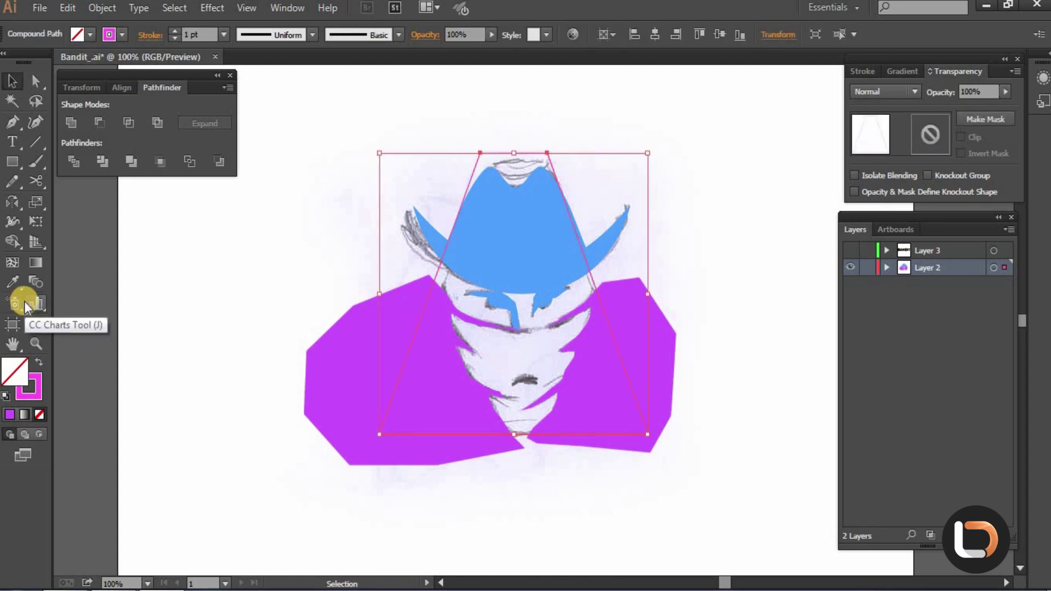
{"action": "key", "text": "shift+x"}
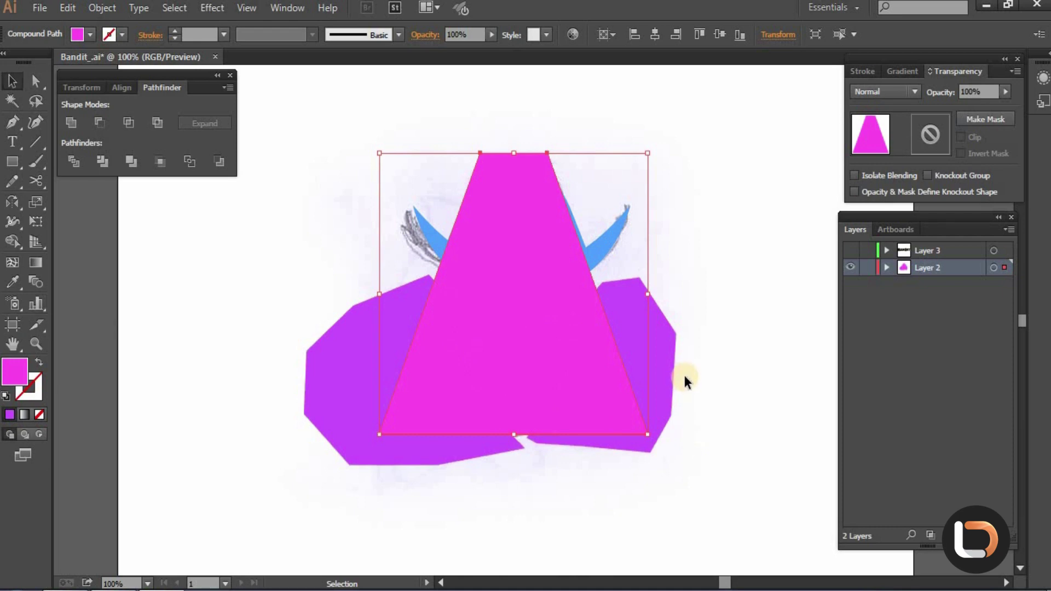
Intersect the magenta trapezoid with the purple body shape so only their overlap remains.
{"action": "left_click", "coordinate": [642, 349], "text": "shift"}
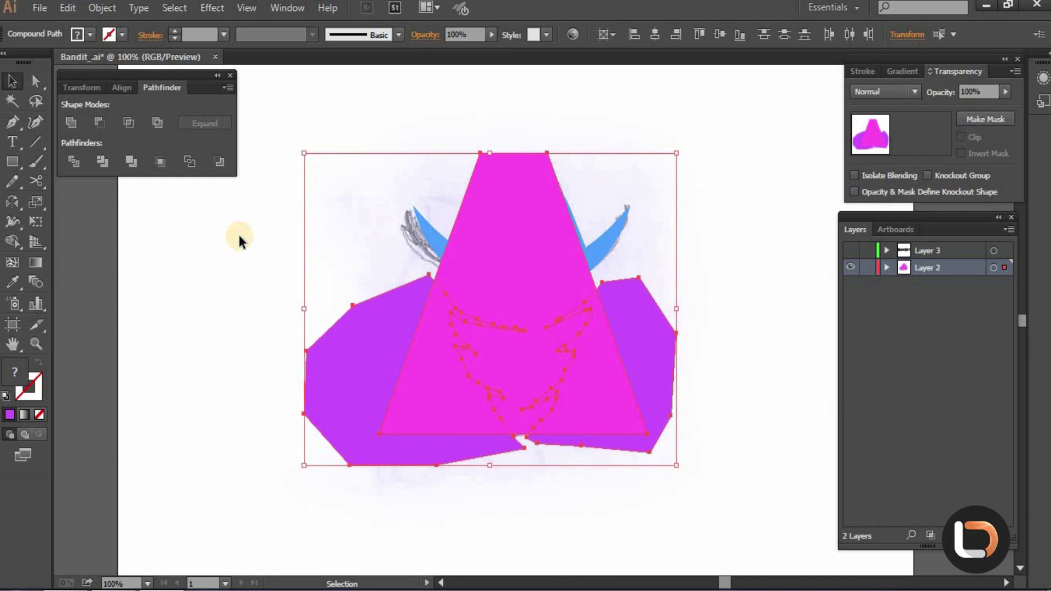
{"action": "left_click", "coordinate": [123, 120]}
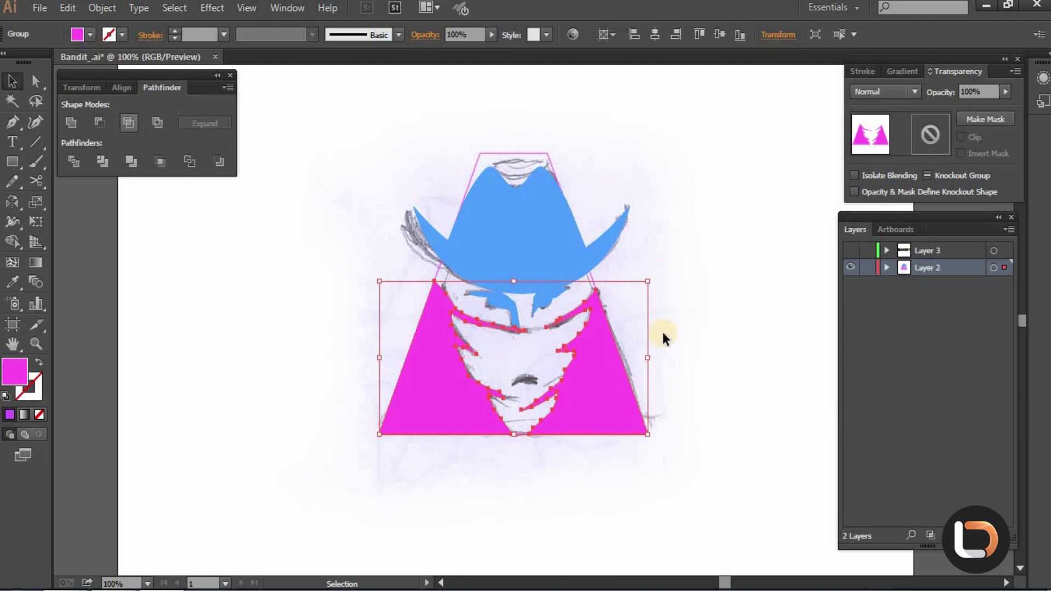
{"action": "left_click", "coordinate": [690, 339]}
Group the trapezoid outline, the magenta side shapes and both blue eye shapes together.
{"action": "left_click", "coordinate": [554, 315], "text": "ctrl"}
{"action": "left_click_drag", "start_coordinate": [554, 313], "coordinate": [557, 353]}
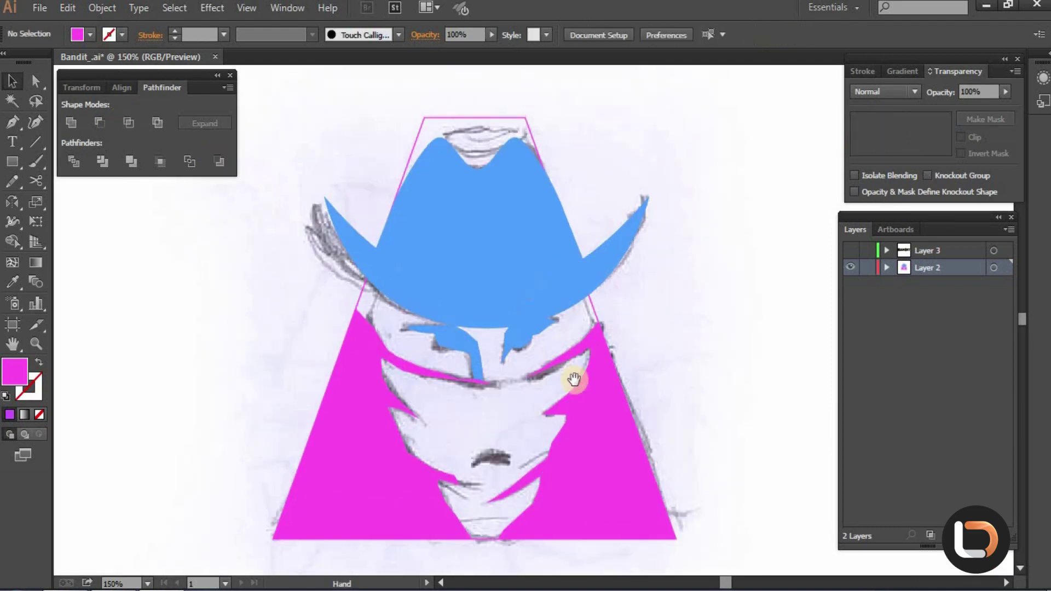
{"action": "left_click", "coordinate": [611, 428]}
{"action": "left_click", "coordinate": [474, 115]}
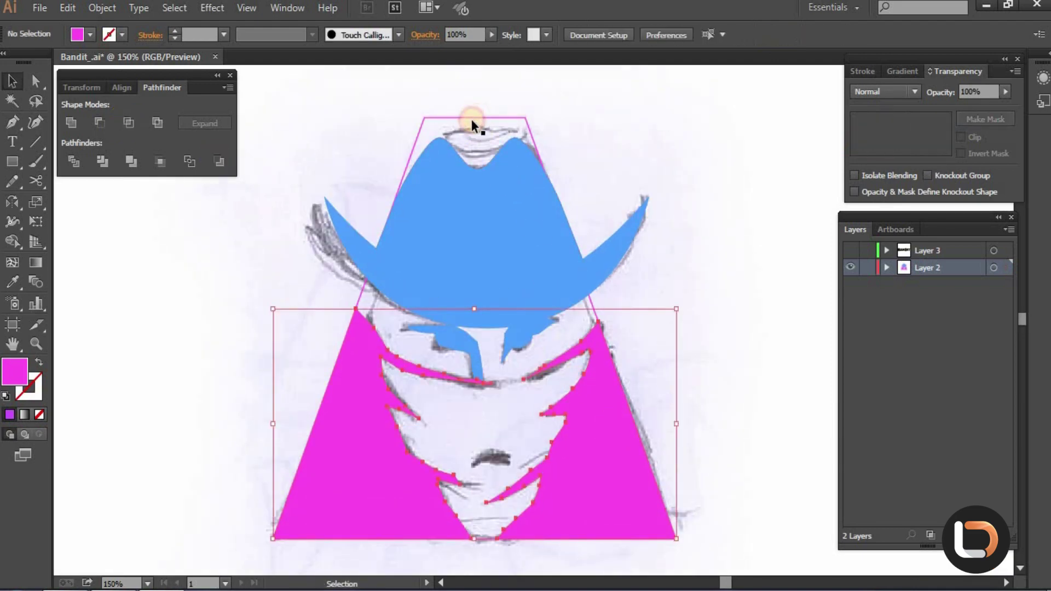
{"action": "left_click", "coordinate": [603, 399]}
{"action": "left_click", "coordinate": [604, 400], "text": "shift"}
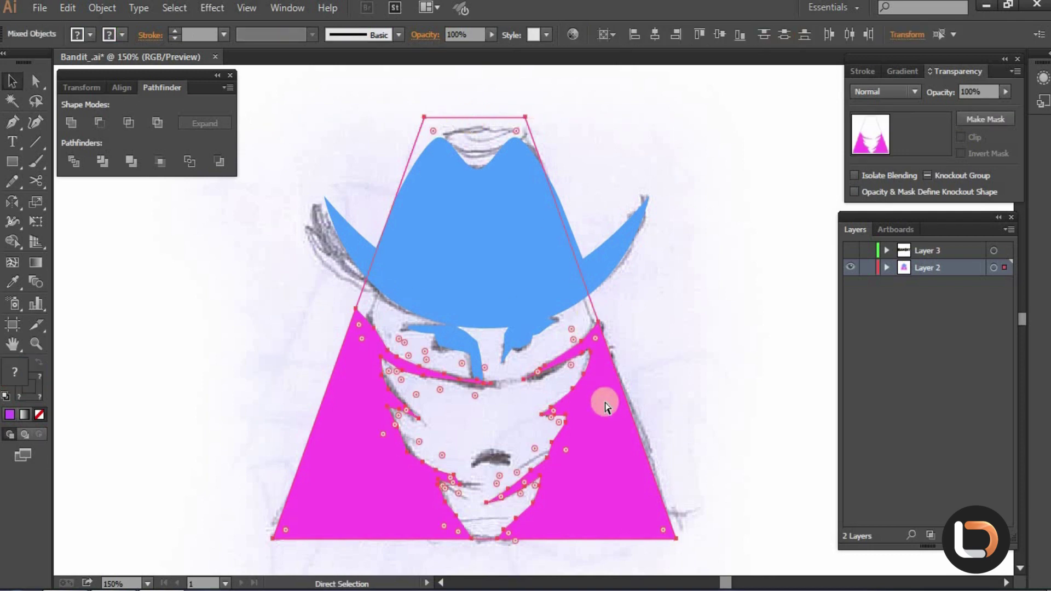
{"action": "key", "text": "ctrl+g"}
{"action": "left_click", "coordinate": [521, 334], "text": "shift"}
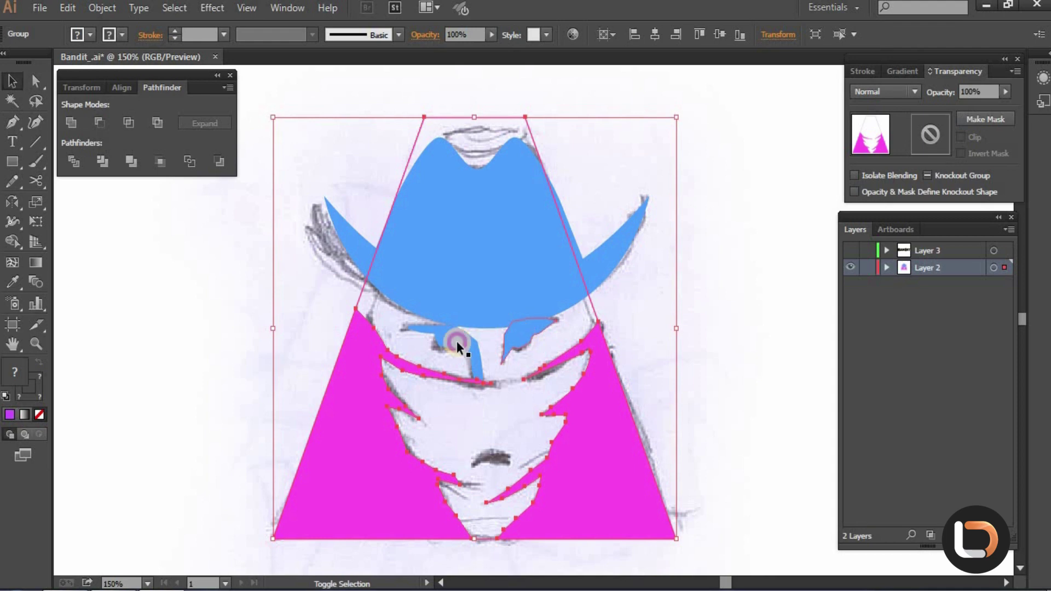
{"action": "left_click", "coordinate": [455, 342], "text": "shift"}
{"action": "left_click", "coordinate": [675, 278]}
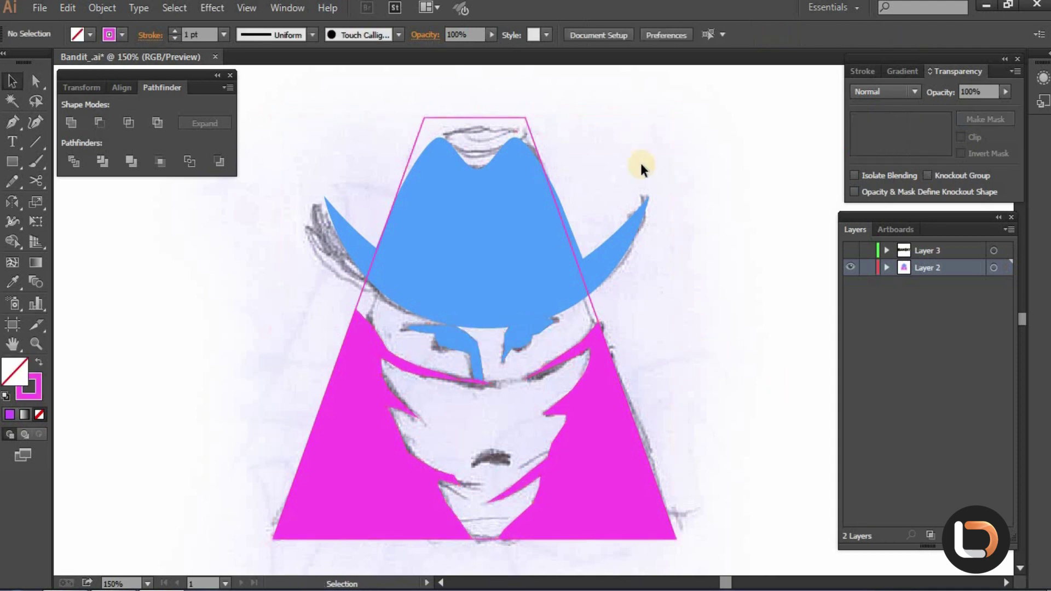
Align the hat crown, the brim and the face group to each other on their horizontal centres.
{"action": "left_click_drag", "start_coordinate": [692, 120], "coordinate": [314, 479]}
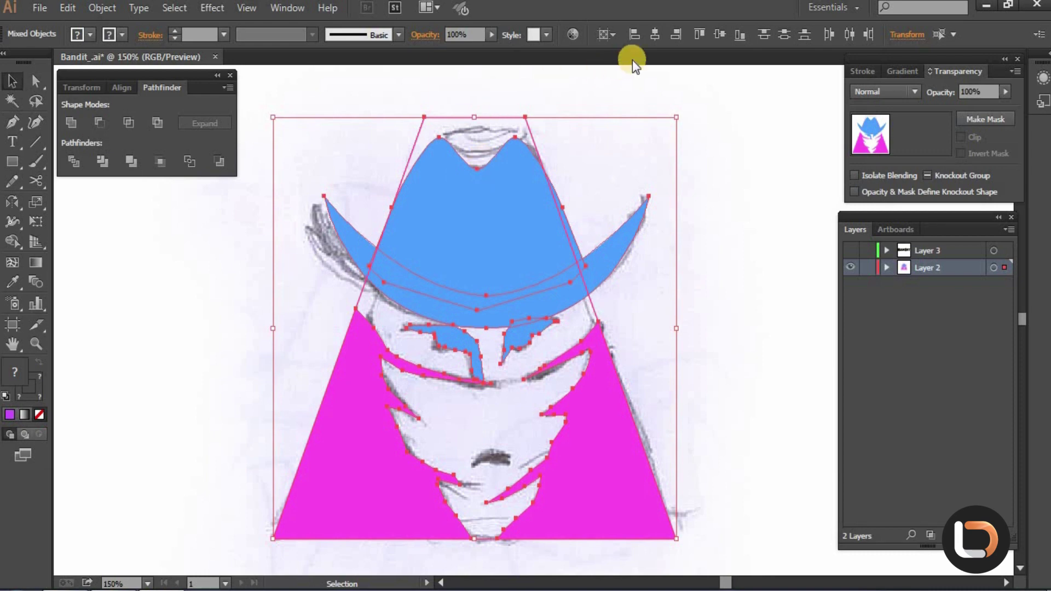
{"action": "left_click", "coordinate": [653, 35]}
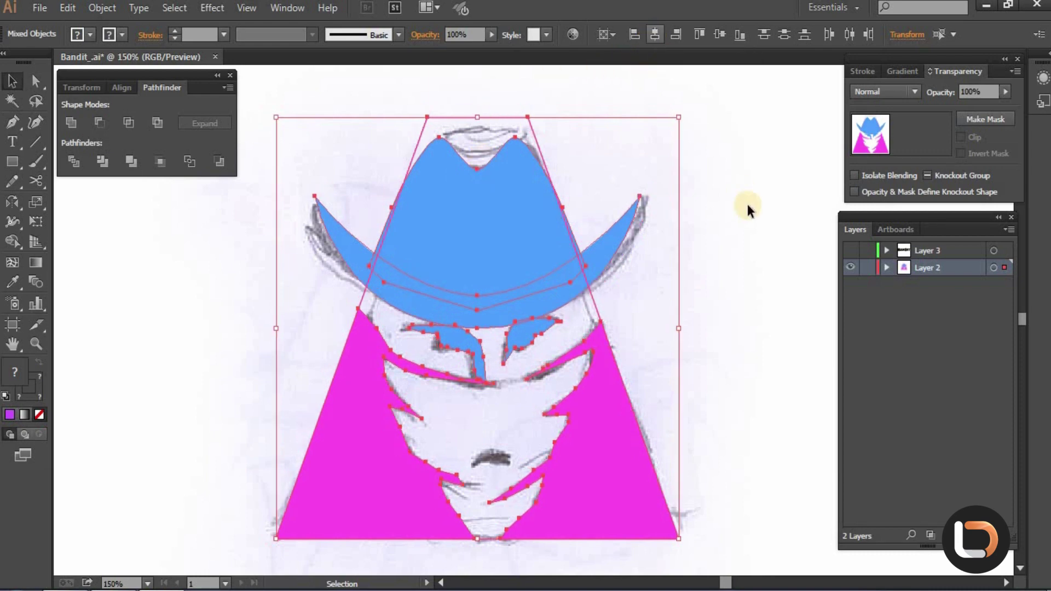
{"action": "left_click", "coordinate": [747, 203]}
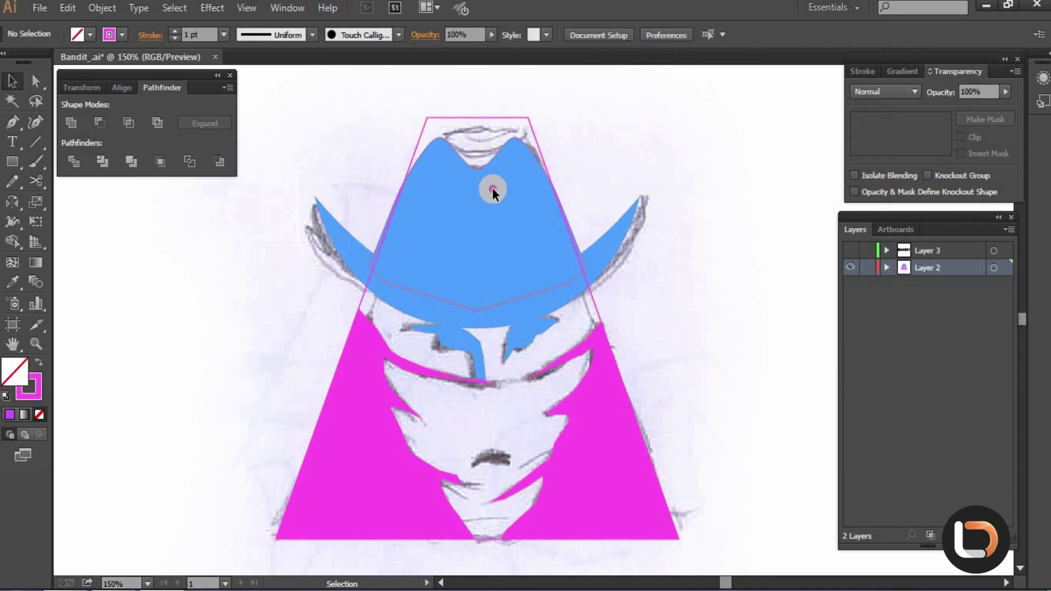
Try to move the hat crown slightly higher.
{"action": "left_click", "coordinate": [486, 149]}
{"action": "left_click_drag", "start_coordinate": [475, 190], "coordinate": [475, 169]}
{"action": "key", "text": "ctrl+z"}
{"action": "left_click", "coordinate": [729, 241]}
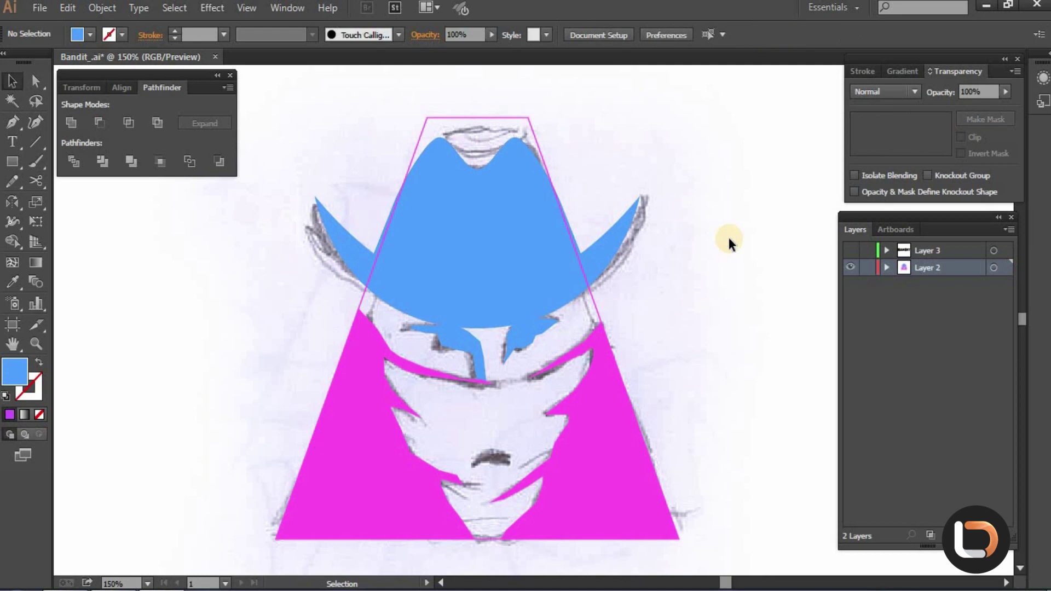
Ungroup the face artwork and delete only the magenta trapezoid outline, keeping the side shapes and eyes.
{"action": "key", "text": "ctrl+minus"}
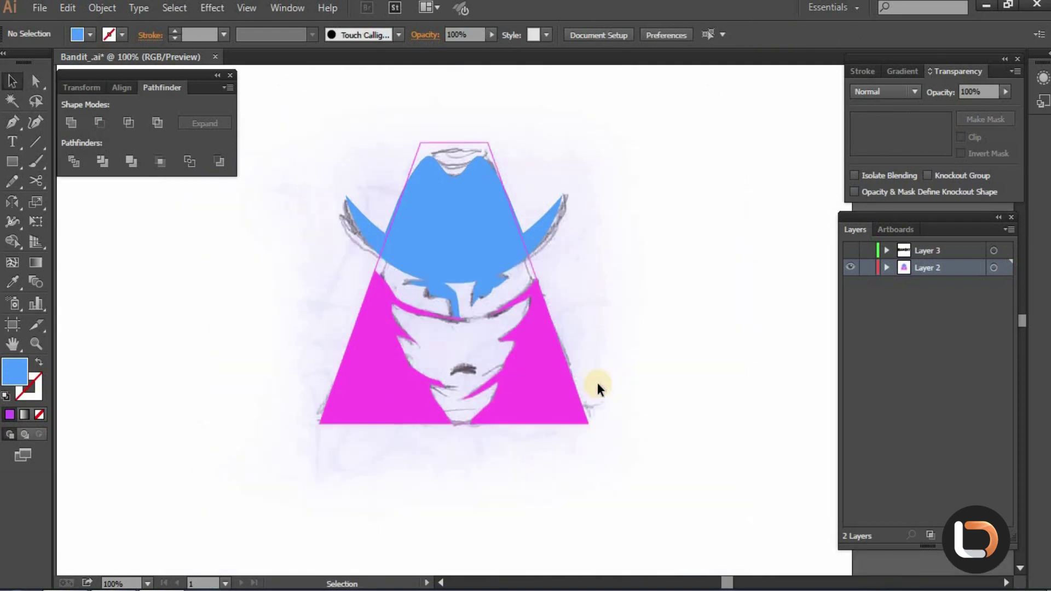
{"action": "left_click", "coordinate": [449, 143]}
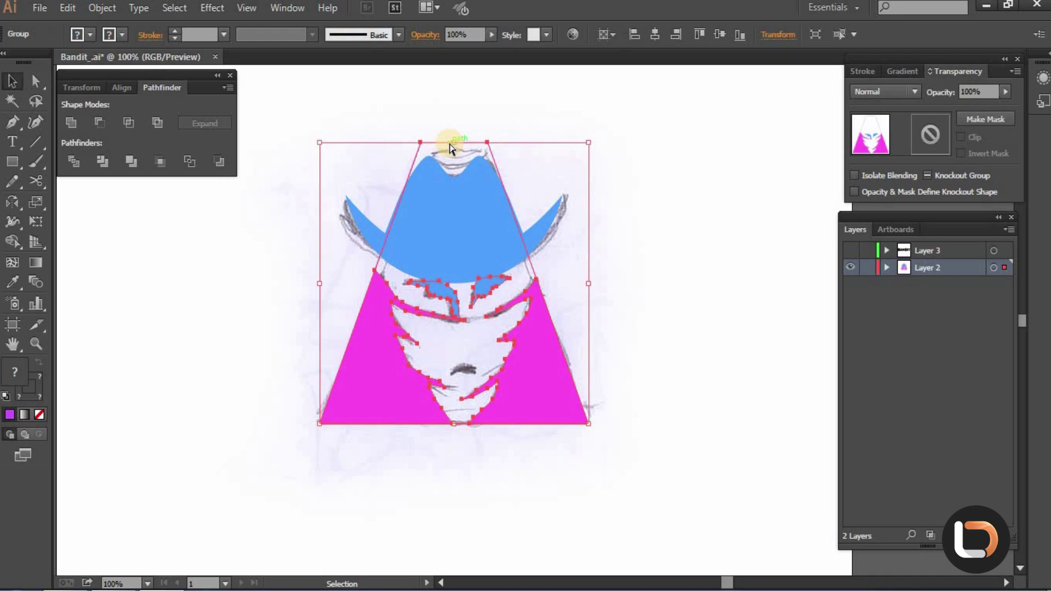
{"action": "left_click", "coordinate": [674, 299]}
{"action": "left_click", "coordinate": [442, 141]}
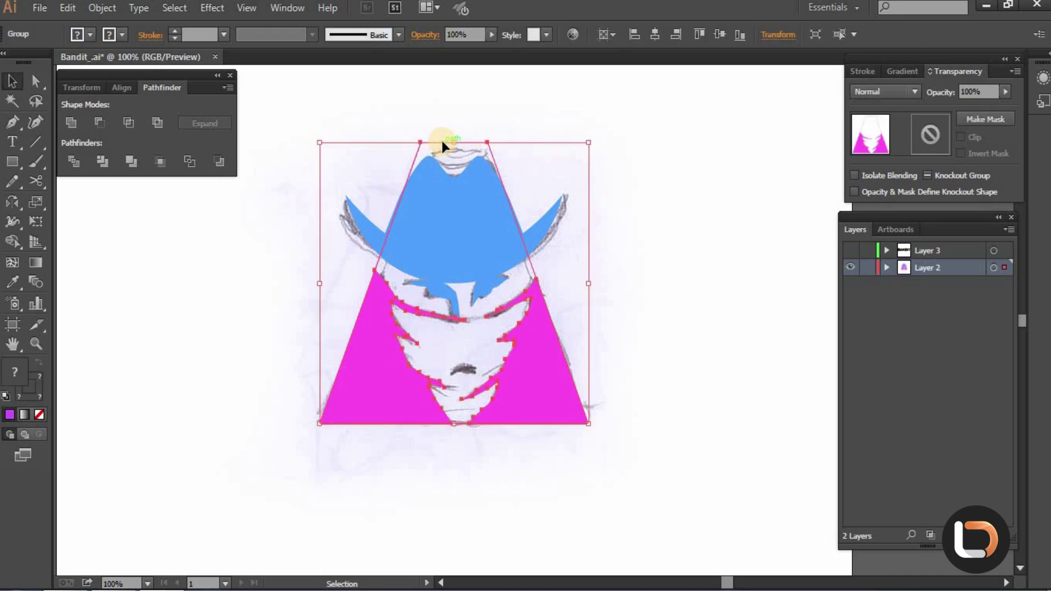
{"action": "key", "text": "Delete"}
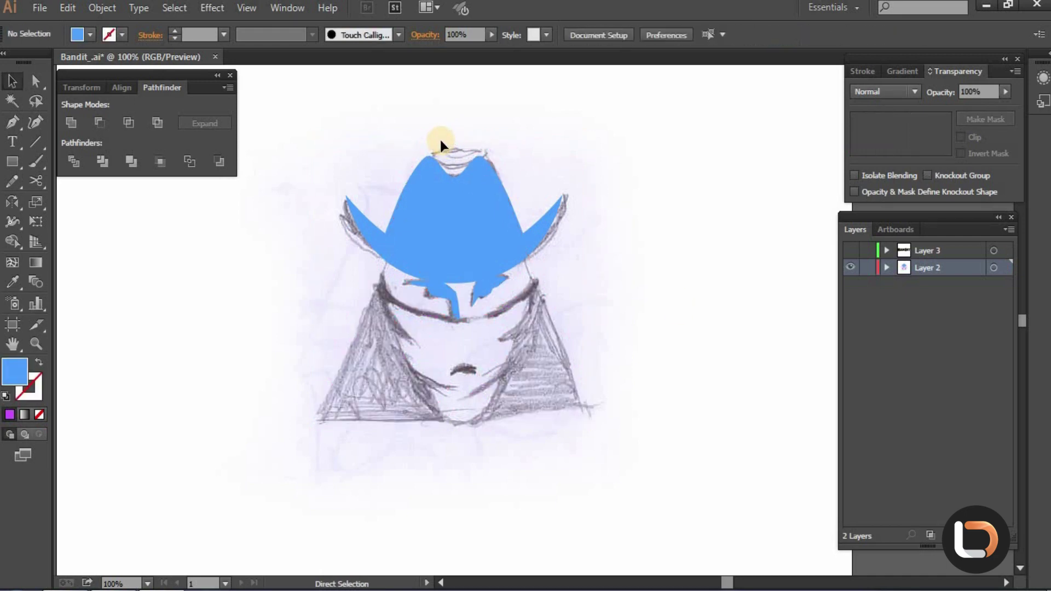
{"action": "key", "text": "ctrl+z"}
{"action": "left_click", "coordinate": [688, 192]}
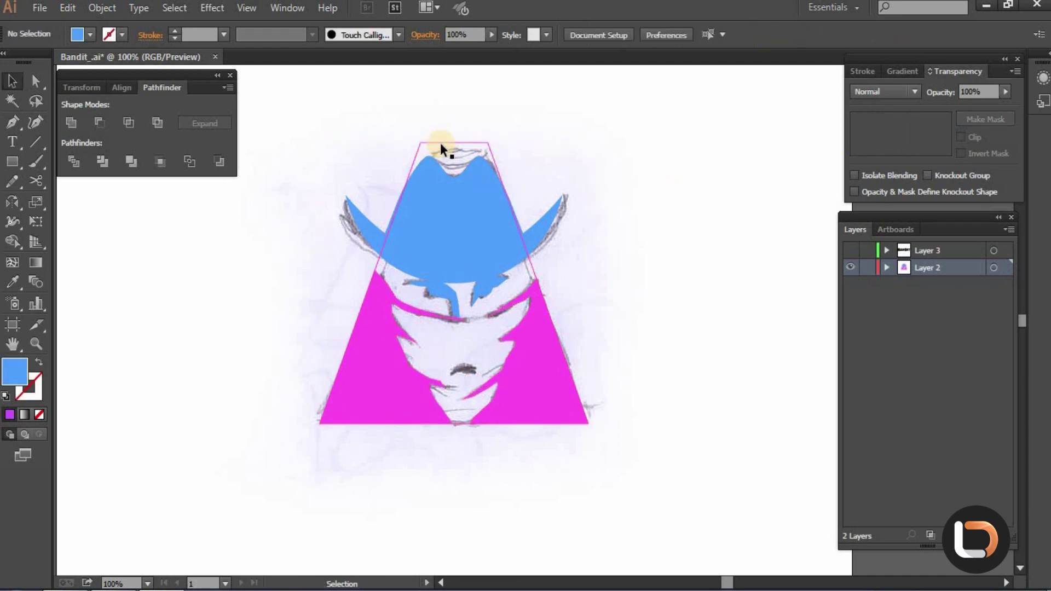
{"action": "left_click", "coordinate": [440, 143]}
{"action": "key", "text": "Delete"}
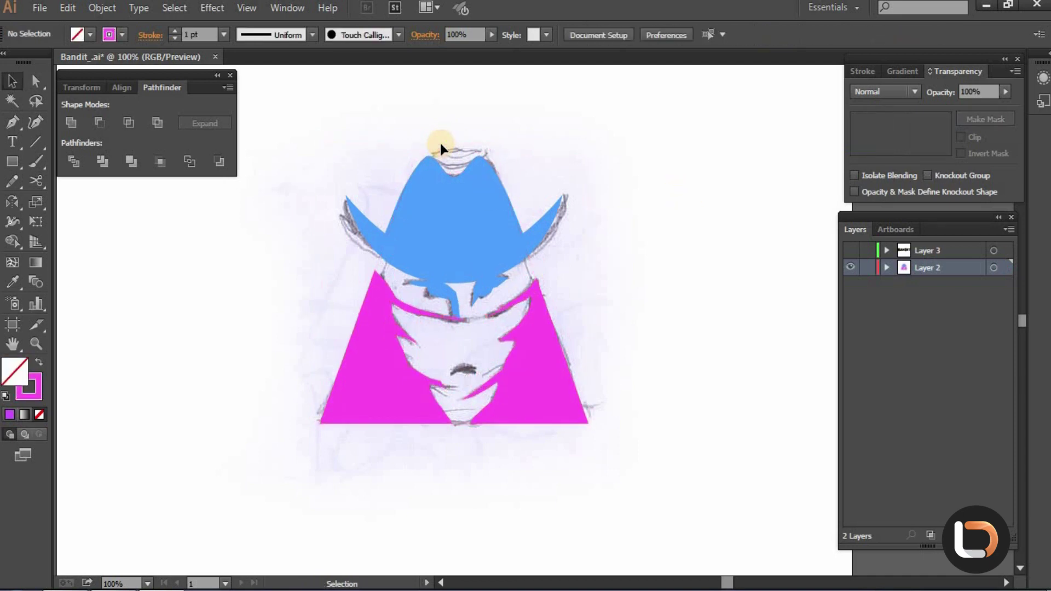
Fill the hat, eyes and side shapes with dark grey, #5b5b5b.
{"action": "left_click_drag", "start_coordinate": [316, 144], "coordinate": [572, 482]}
{"action": "double_click", "coordinate": [12, 373]}
{"action": "left_click_drag", "start_coordinate": [458, 244], "coordinate": [368, 282]}
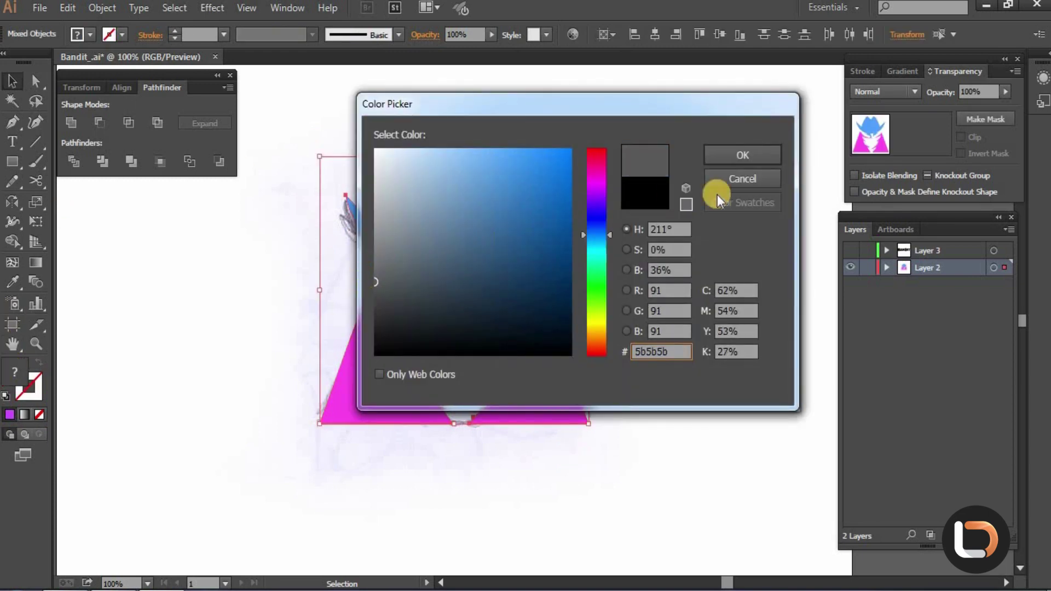
{"action": "left_click", "coordinate": [743, 153]}
{"action": "left_click", "coordinate": [686, 180]}
Unite the hat's crown and brim into a single shape.
{"action": "left_click", "coordinate": [505, 258]}
{"action": "left_click", "coordinate": [536, 237]}
{"action": "left_click", "coordinate": [511, 259]}
{"action": "left_click", "coordinate": [670, 297]}
{"action": "left_click", "coordinate": [520, 258]}
{"action": "left_click", "coordinate": [481, 217]}
{"action": "left_click", "coordinate": [479, 211], "text": "shift"}
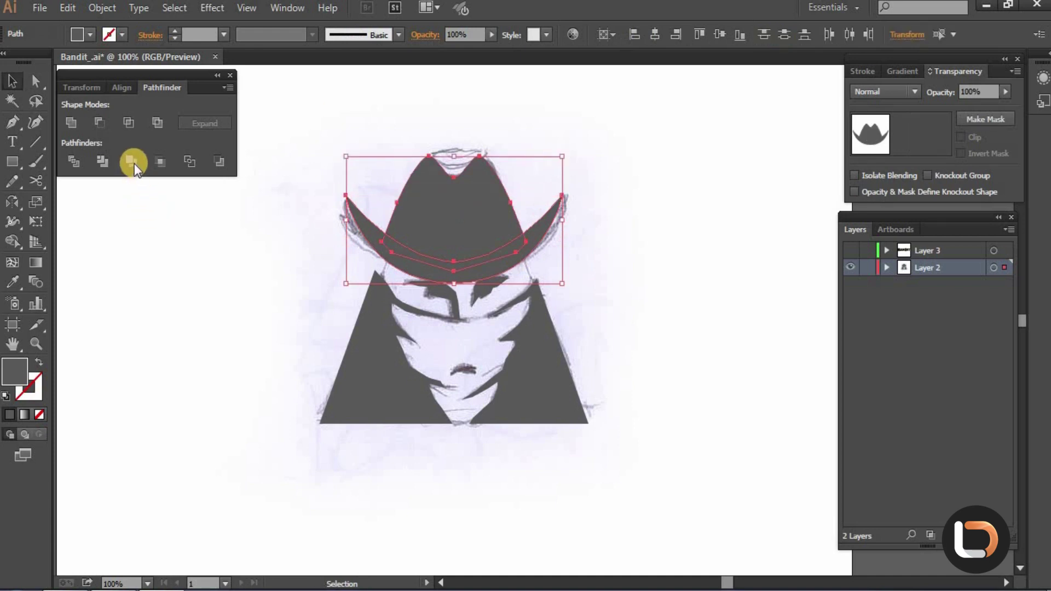
{"action": "left_click", "coordinate": [70, 121]}
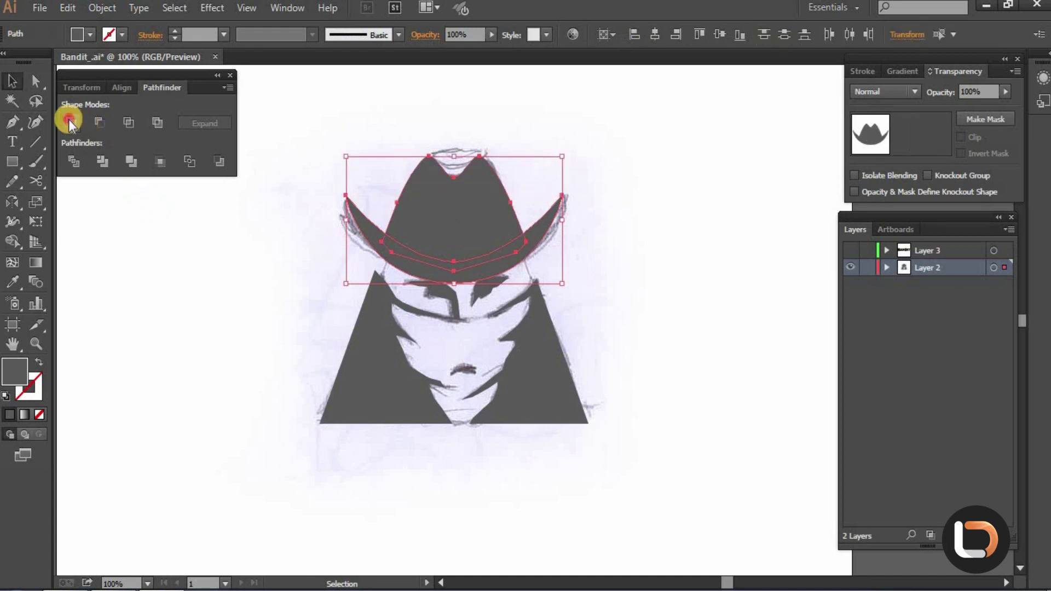
{"action": "left_click", "coordinate": [641, 335]}
Group the hat, eyes and side shapes into one bandit figure.
{"action": "left_click_drag", "start_coordinate": [629, 471], "coordinate": [363, 228]}
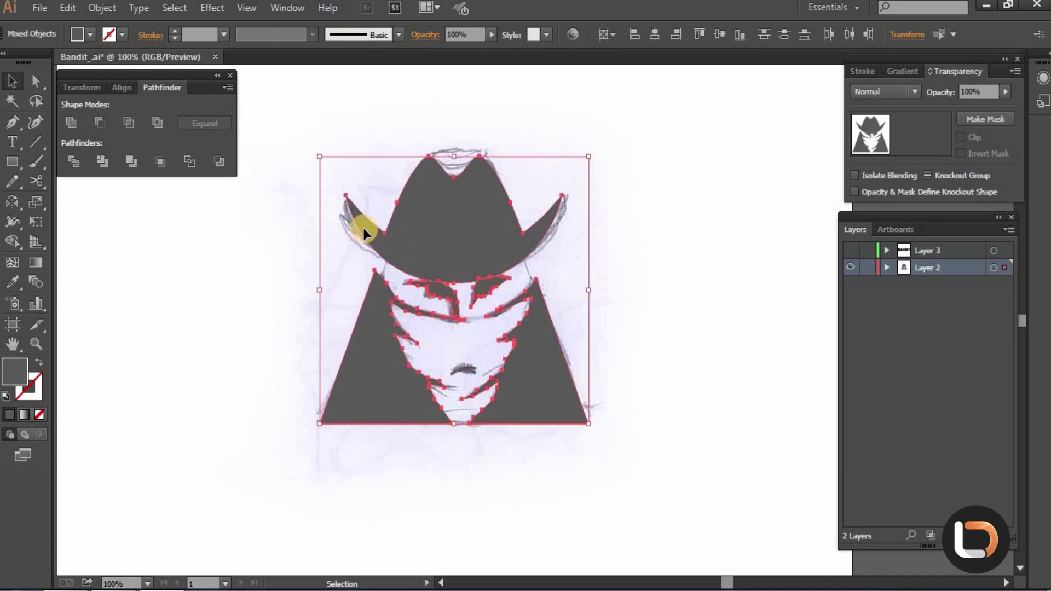
{"action": "left_click", "coordinate": [673, 306]}
{"action": "left_click", "coordinate": [525, 241]}
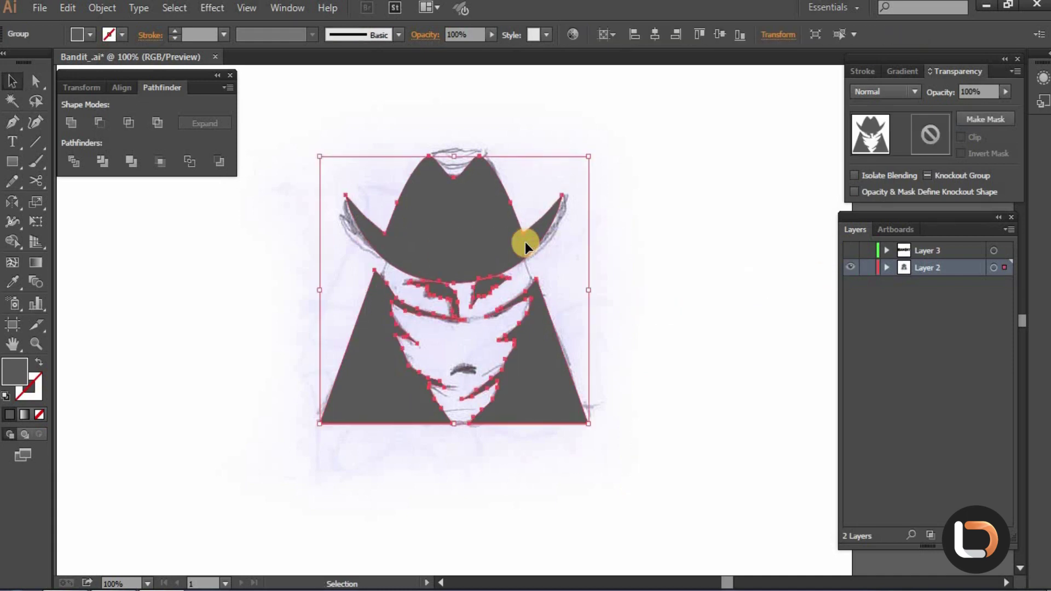
Hide Layer 2, show Layer 3 and paste the bandit group in place over the letter A.
{"action": "left_click", "coordinate": [845, 268]}
{"action": "left_click", "coordinate": [850, 251]}
{"action": "left_click", "coordinate": [927, 254]}
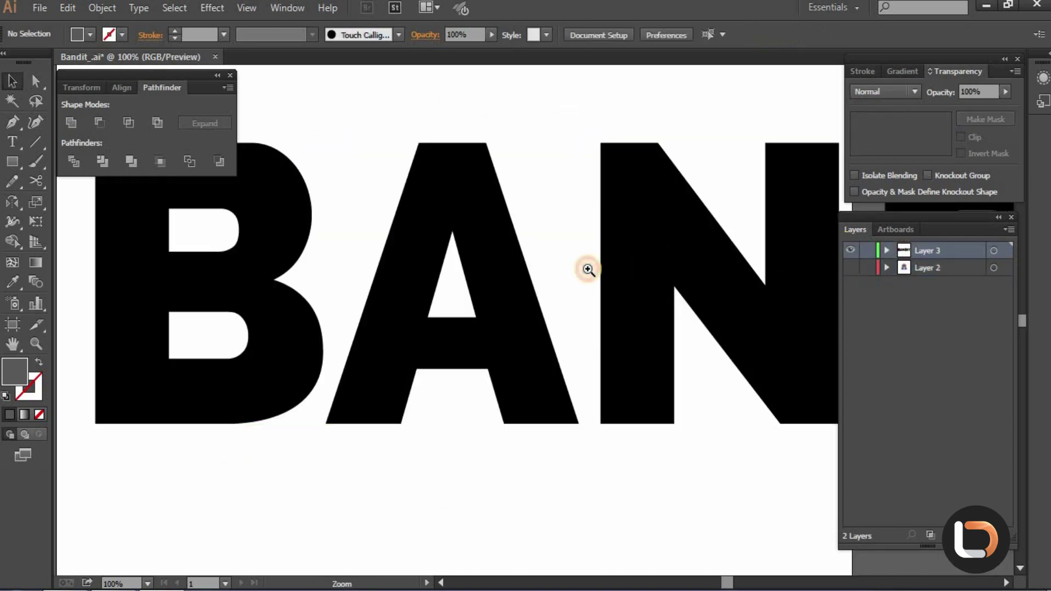
{"action": "key", "text": "ctrl+minus"}
{"action": "key", "text": "ctrl+f"}
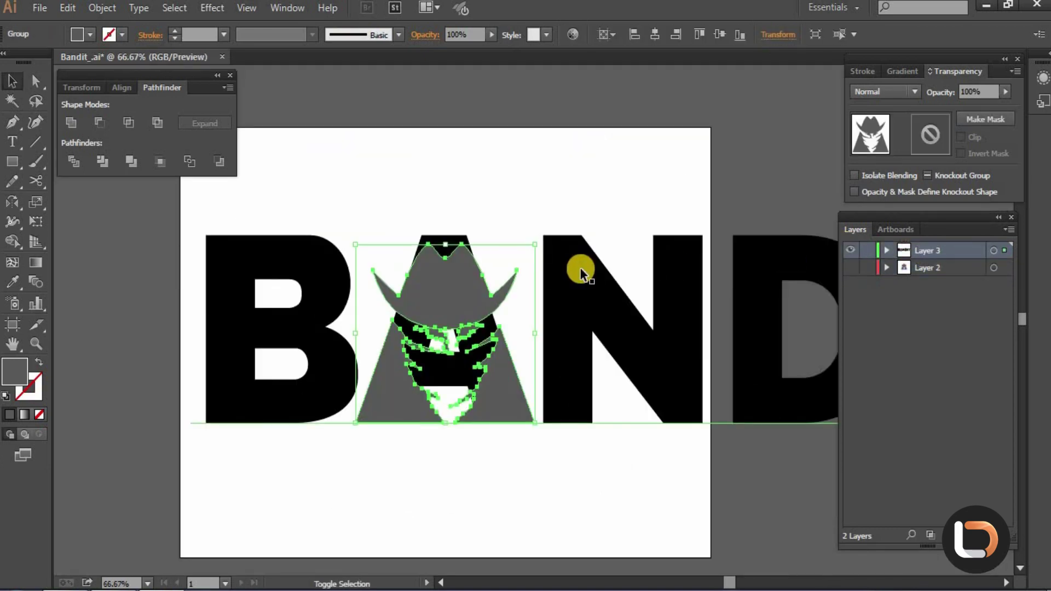
Copy the BANDIT lettering and bandit figure in place onto a new top layer, with Layer 3 hidden.
{"action": "left_click", "coordinate": [581, 272], "text": "shift"}
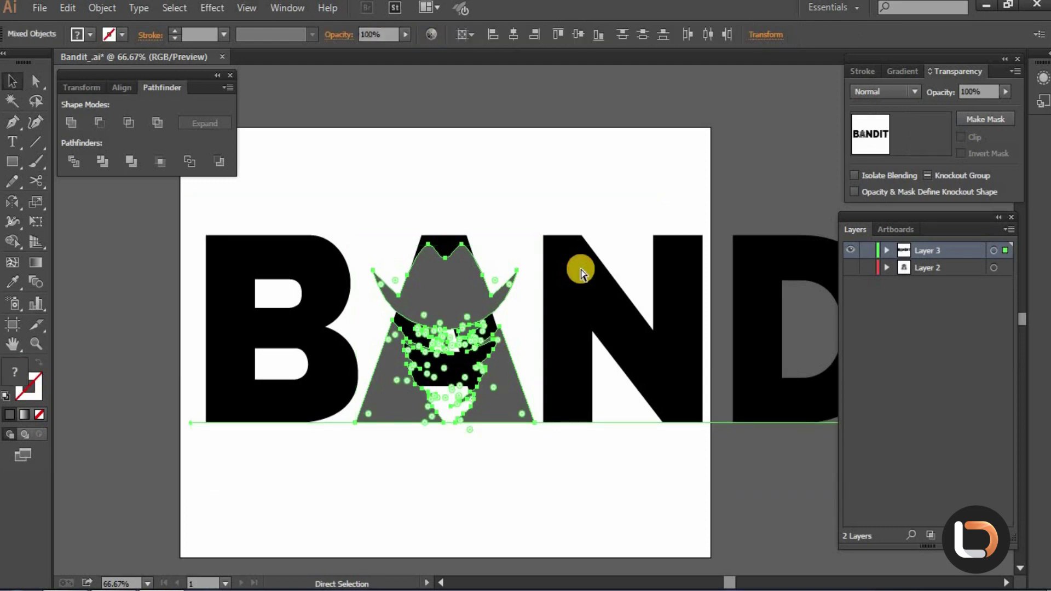
{"action": "key", "text": "ctrl+minus"}
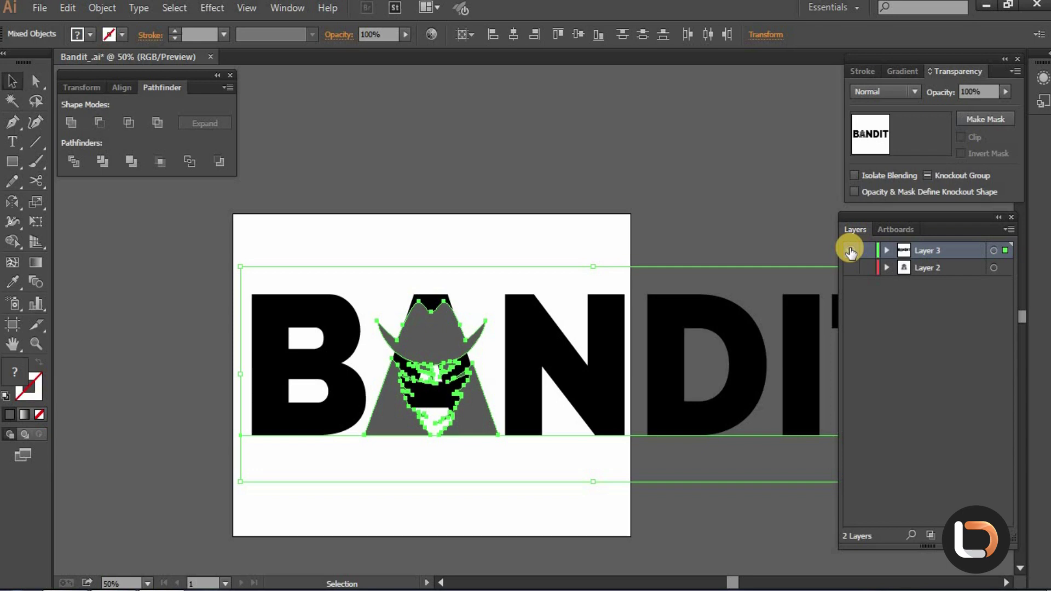
{"action": "left_click", "coordinate": [850, 251]}
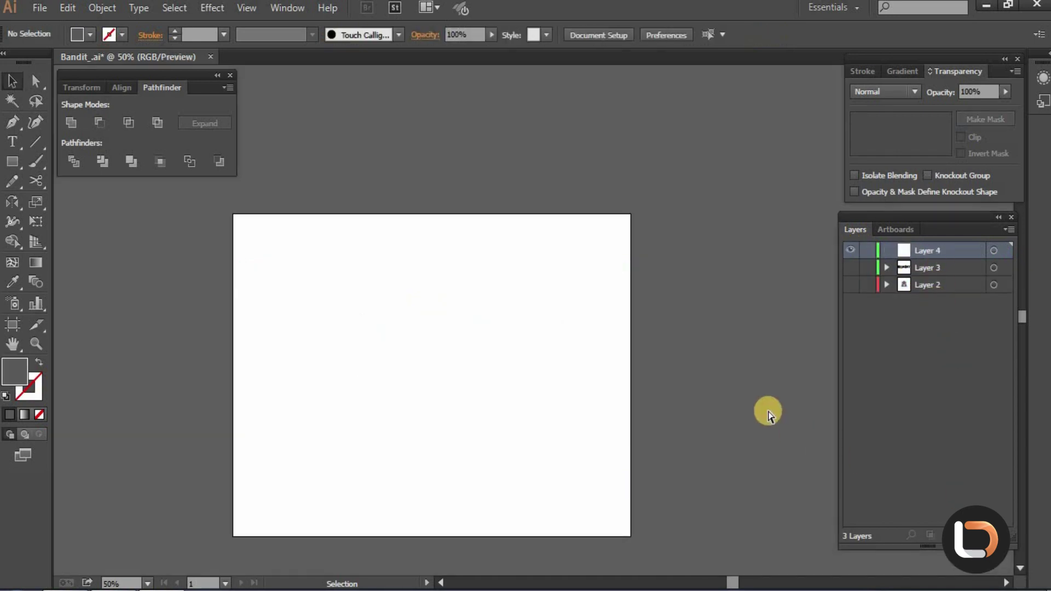
{"action": "key", "text": "ctrl+f"}
{"action": "left_click", "coordinate": [478, 146]}
{"action": "left_click", "coordinate": [534, 337]}
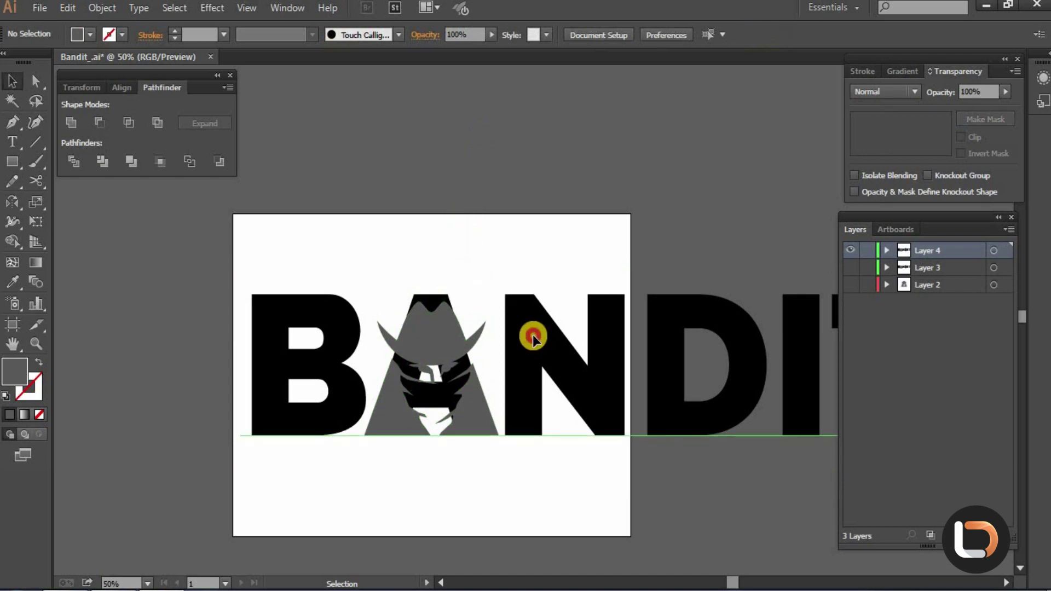
Convert the copied BANDIT lettering to outlines and delete the original letter A behind the bandit figure.
{"action": "key", "text": "ctrl"}
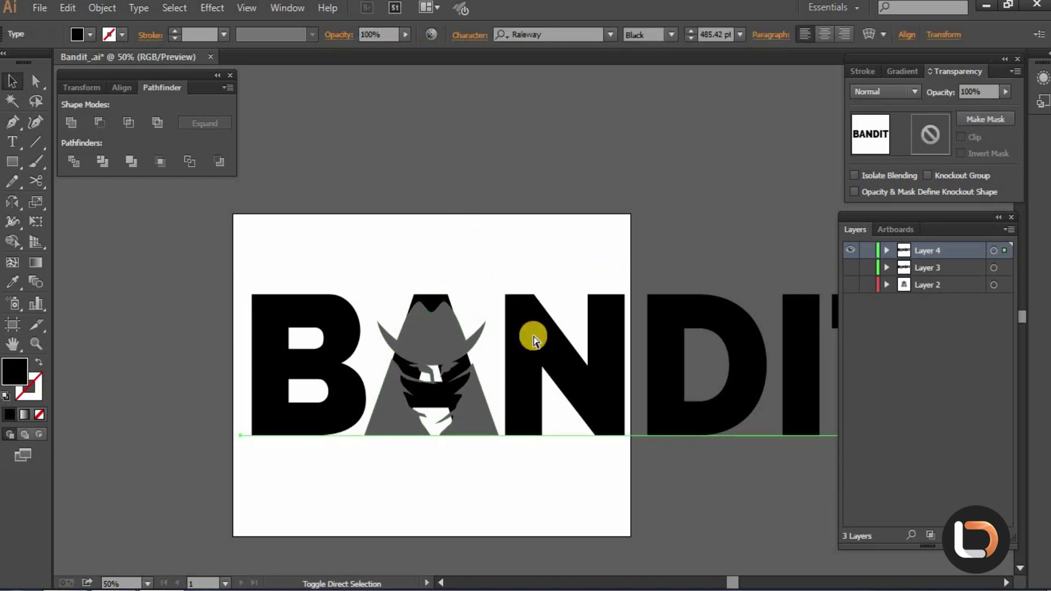
{"action": "key", "text": "ctrl+shift+o"}
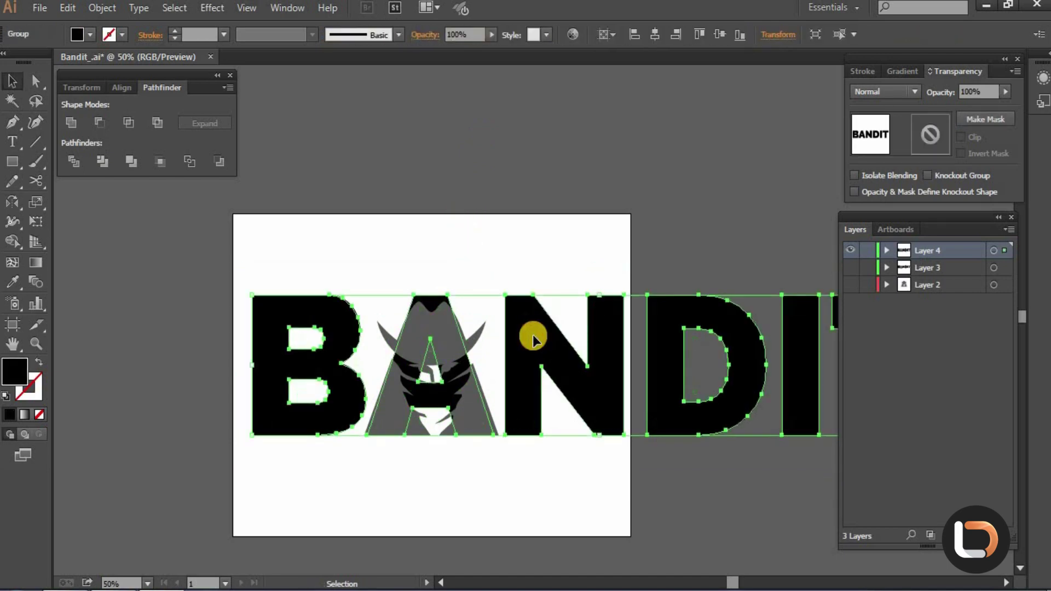
{"action": "left_click", "coordinate": [527, 235]}
{"action": "key", "text": "a"}
{"action": "left_click", "coordinate": [428, 304]}
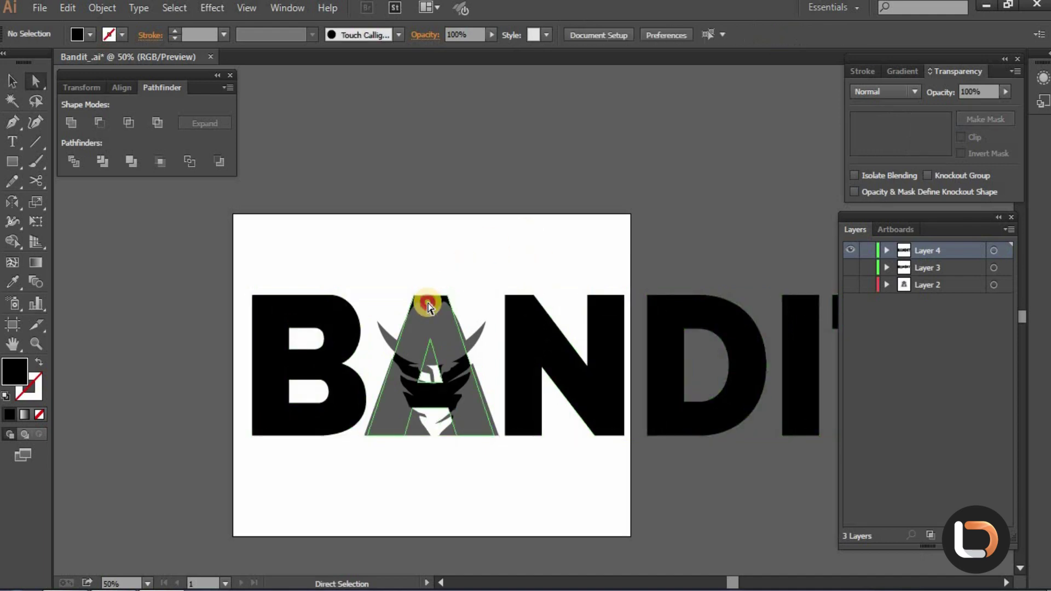
{"action": "key", "text": "Delete"}
{"action": "key", "text": "v"}
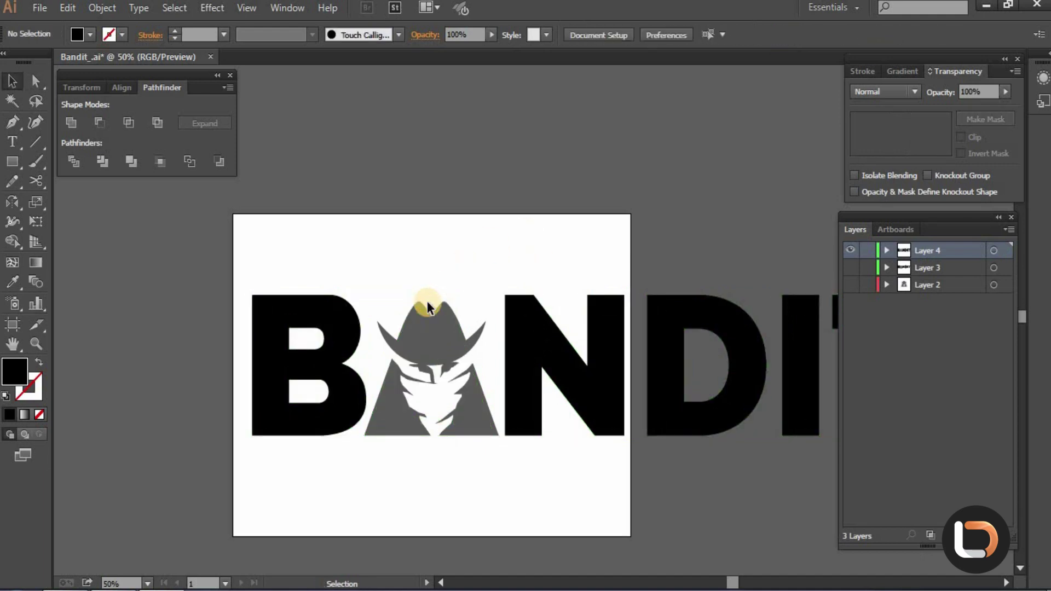
Scale the bandit figure up proportionally so its hat reaches the top edge of the neighbouring letters.
{"action": "key", "text": "ctrl+space"}
{"action": "left_click", "coordinate": [495, 378], "text": "ctrl"}
{"action": "left_click", "coordinate": [500, 305], "text": "ctrl"}
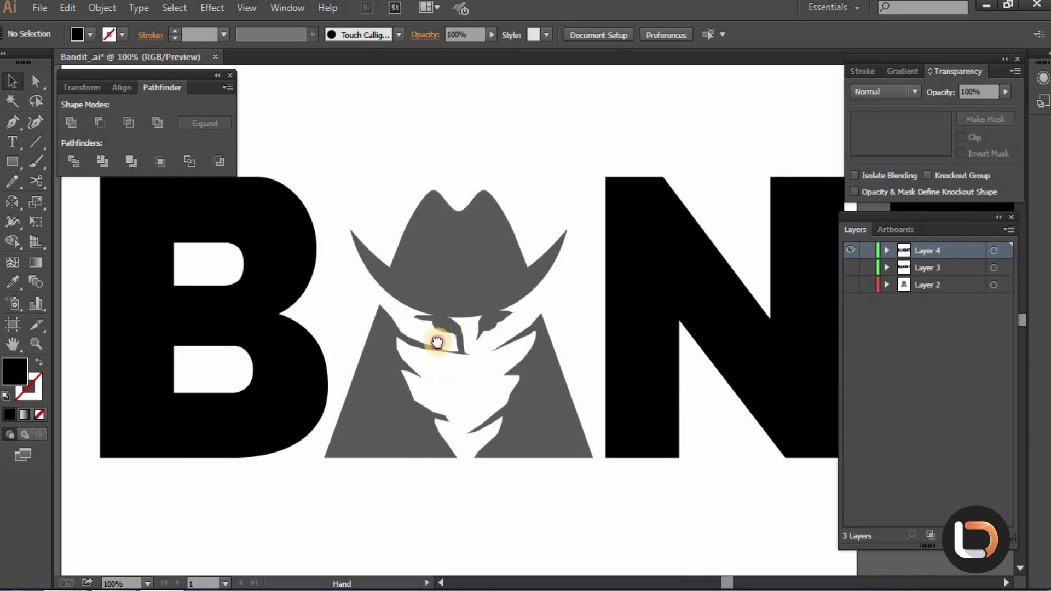
{"action": "left_click", "coordinate": [410, 296]}
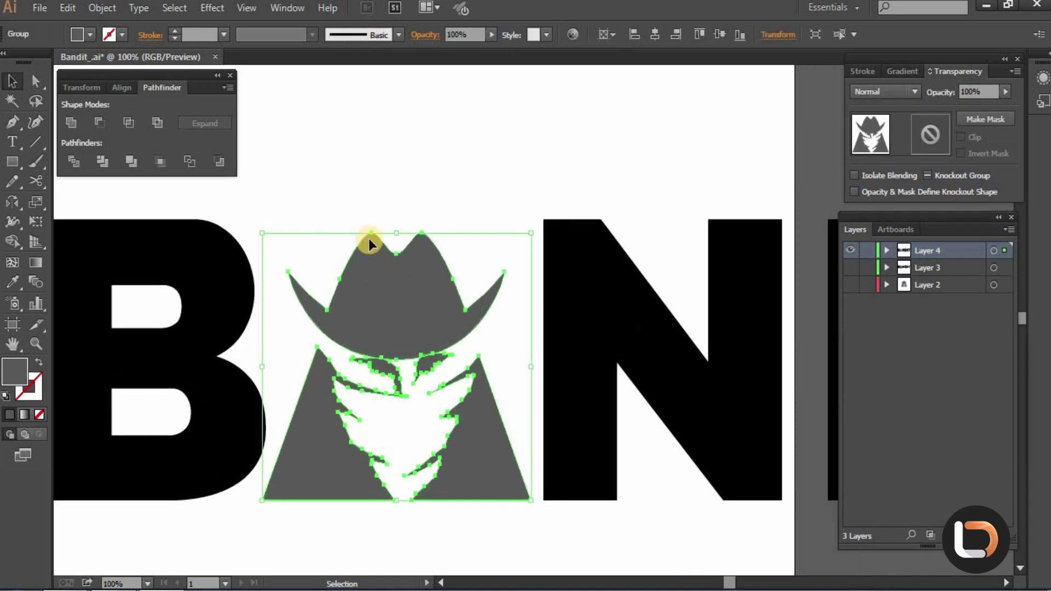
{"action": "left_click_drag", "start_coordinate": [529, 231], "coordinate": [548, 221]}
{"action": "left_click", "coordinate": [541, 182]}
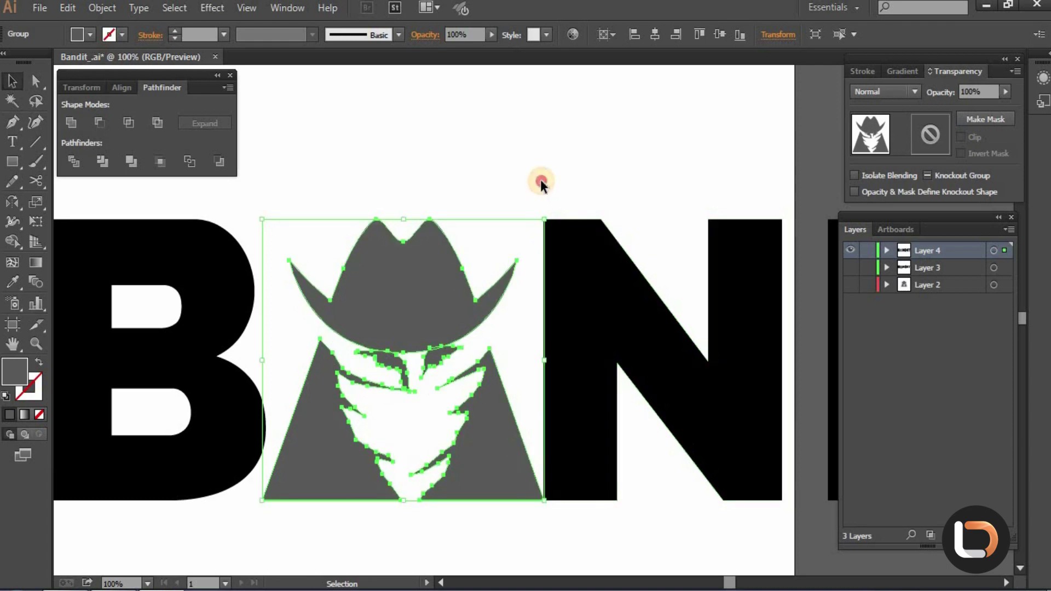
Move the enlarged bandit figure slightly towards the B so it clears the edge of the N.
{"action": "left_click", "coordinate": [508, 303], "text": "ctrl+alt"}
{"action": "left_click", "coordinate": [482, 311]}
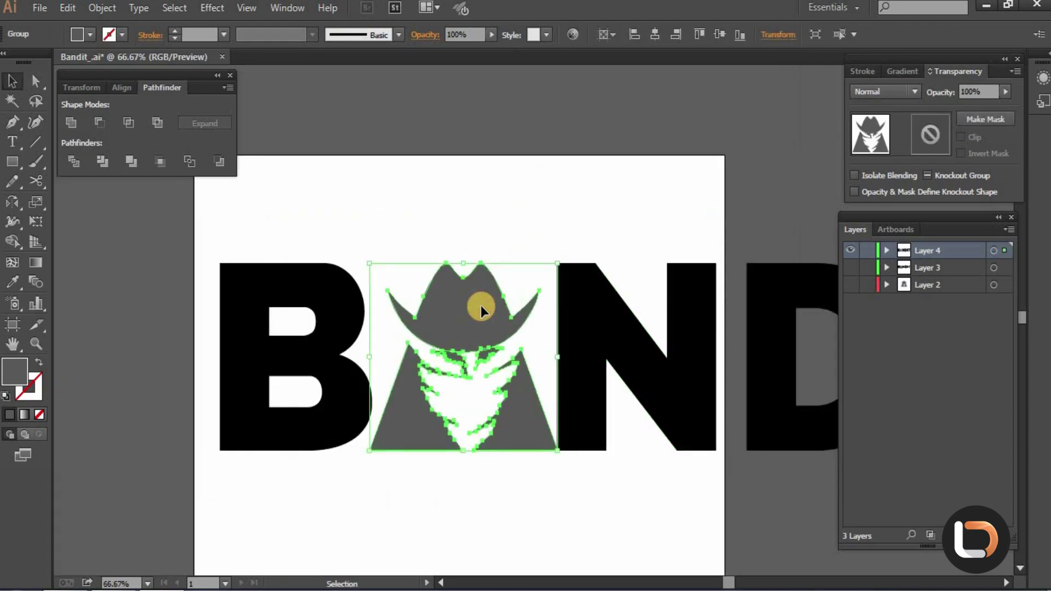
{"action": "left_click_drag", "start_coordinate": [481, 311], "coordinate": [477, 280]}
{"action": "left_click", "coordinate": [495, 350]}
{"action": "left_click", "coordinate": [497, 352], "text": "ctrl+alt"}
{"action": "left_click_drag", "start_coordinate": [500, 352], "coordinate": [362, 350]}
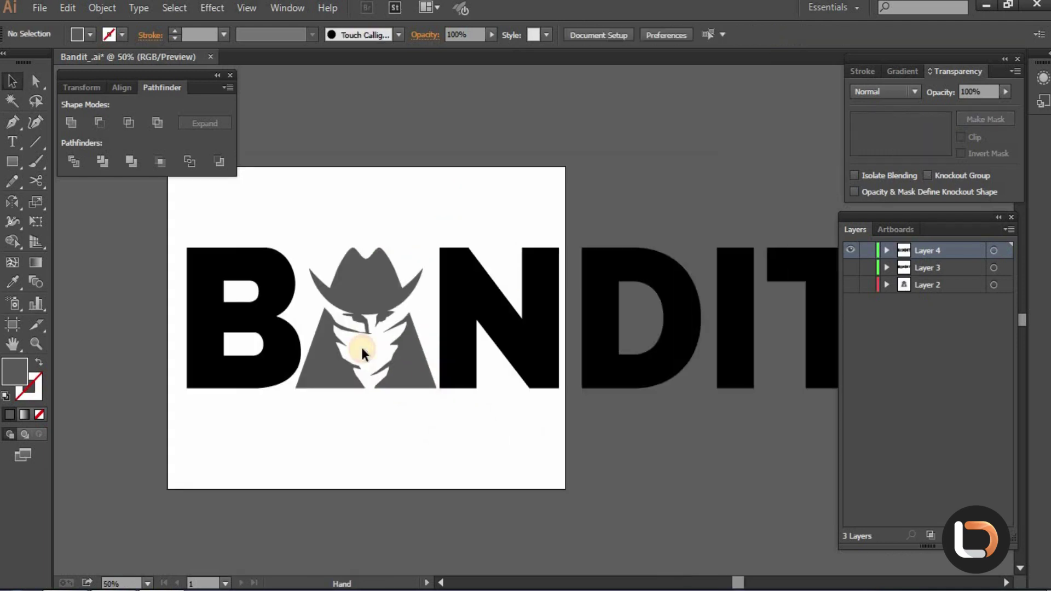
Recolor the entire BANDIT lettering with the dark grey sampled from the bandit figure.
{"action": "left_click", "coordinate": [490, 377], "text": "ctrl+alt"}
{"action": "left_click_drag", "start_coordinate": [757, 359], "coordinate": [268, 286]}
{"action": "key", "text": "i"}
{"action": "left_click", "coordinate": [485, 312]}
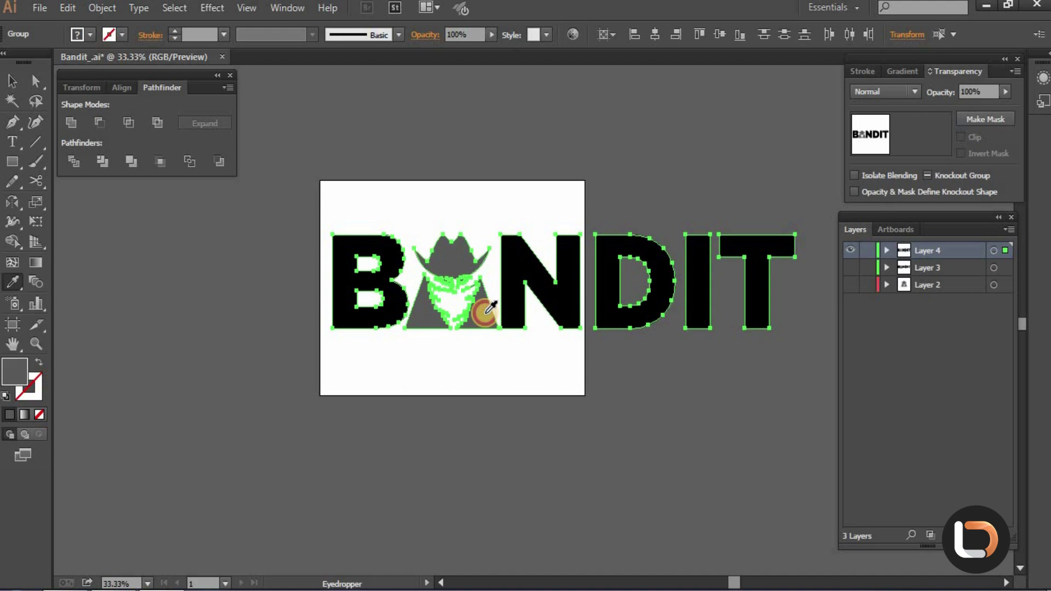
Scale the whole BANDIT logo down proportionally so it fits within the artboard's width.
{"action": "key", "text": "v"}
{"action": "left_click_drag", "start_coordinate": [796, 329], "coordinate": [544, 321]}
{"action": "left_click", "coordinate": [484, 291]}
{"action": "left_click", "coordinate": [479, 286], "text": "ctrl"}
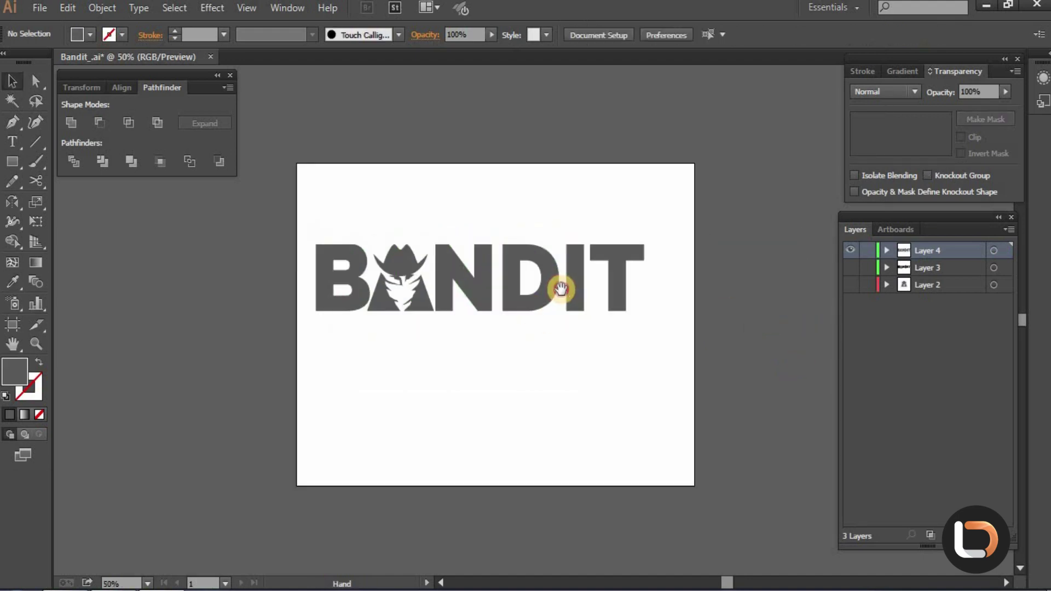
Reselect the full logo and reduce it slightly further, leaving roughly even side margins on the artboard.
{"action": "left_click", "coordinate": [563, 289], "text": "ctrl"}
{"action": "left_click_drag", "start_coordinate": [646, 381], "coordinate": [319, 200]}
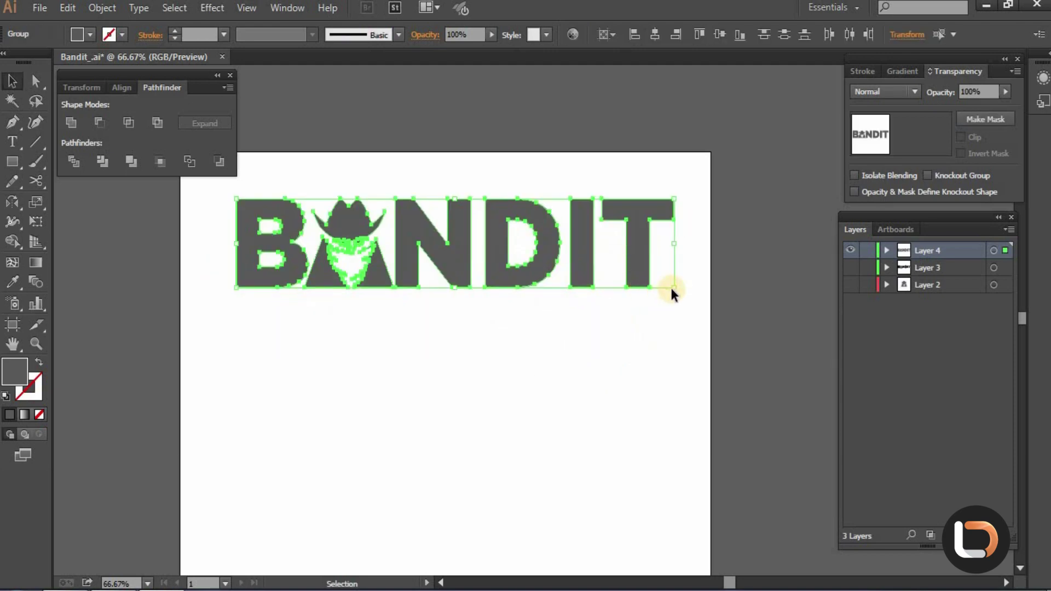
{"action": "left_click_drag", "start_coordinate": [678, 291], "coordinate": [637, 330]}
{"action": "left_click", "coordinate": [601, 327]}
{"action": "left_click", "coordinate": [475, 281], "text": "ctrl"}
{"action": "left_click_drag", "start_coordinate": [480, 292], "coordinate": [446, 364]}
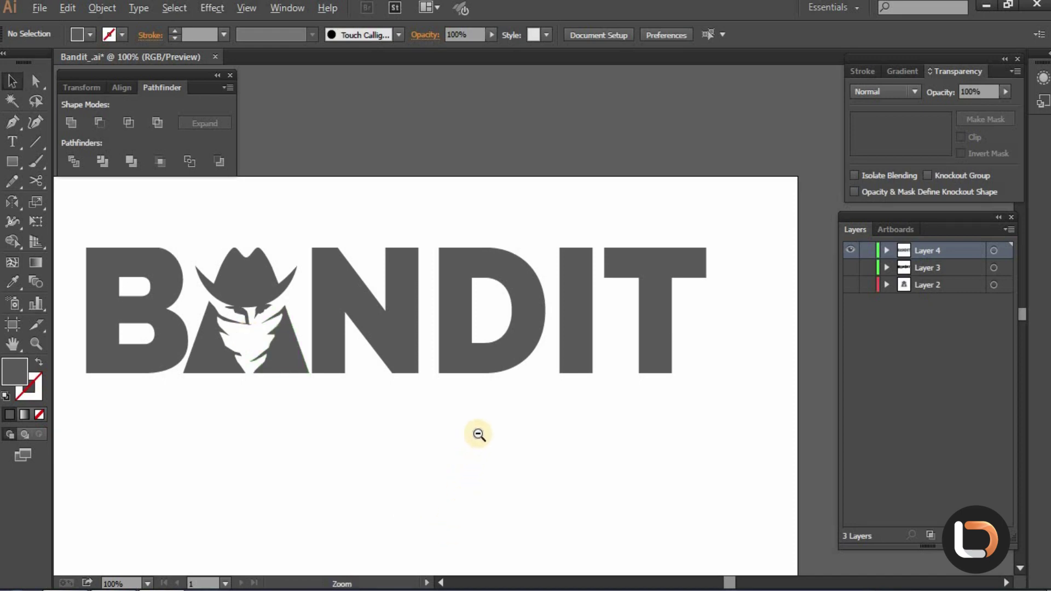
Check the finished logo on the artboard and save the Bandit_.ai file.
{"action": "left_click", "coordinate": [480, 434], "text": "ctrl+alt"}
{"action": "left_click_drag", "start_coordinate": [503, 412], "coordinate": [526, 422]}
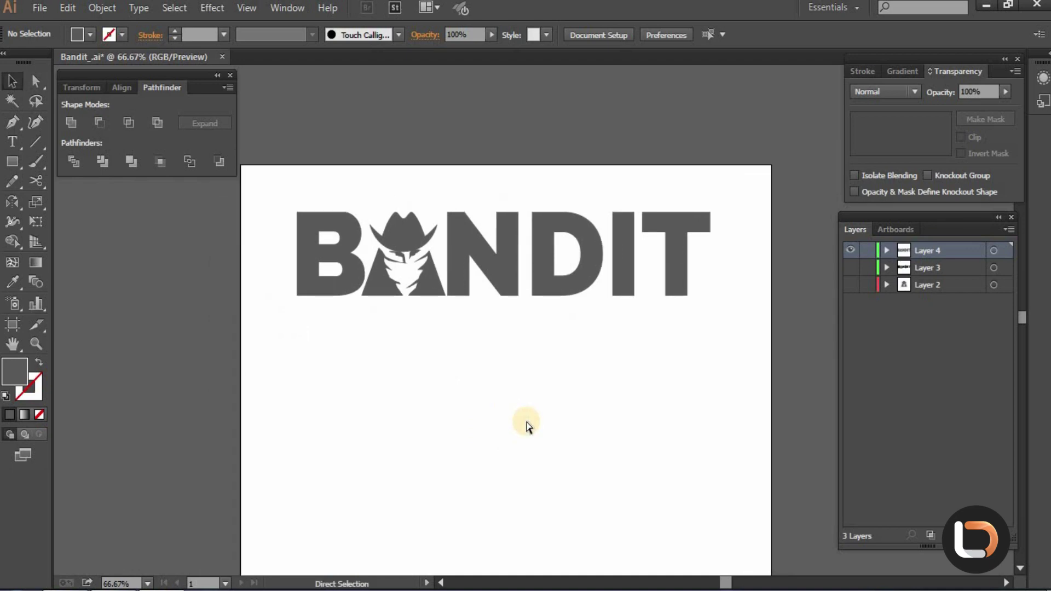
{"action": "key", "text": "ctrl+s"}
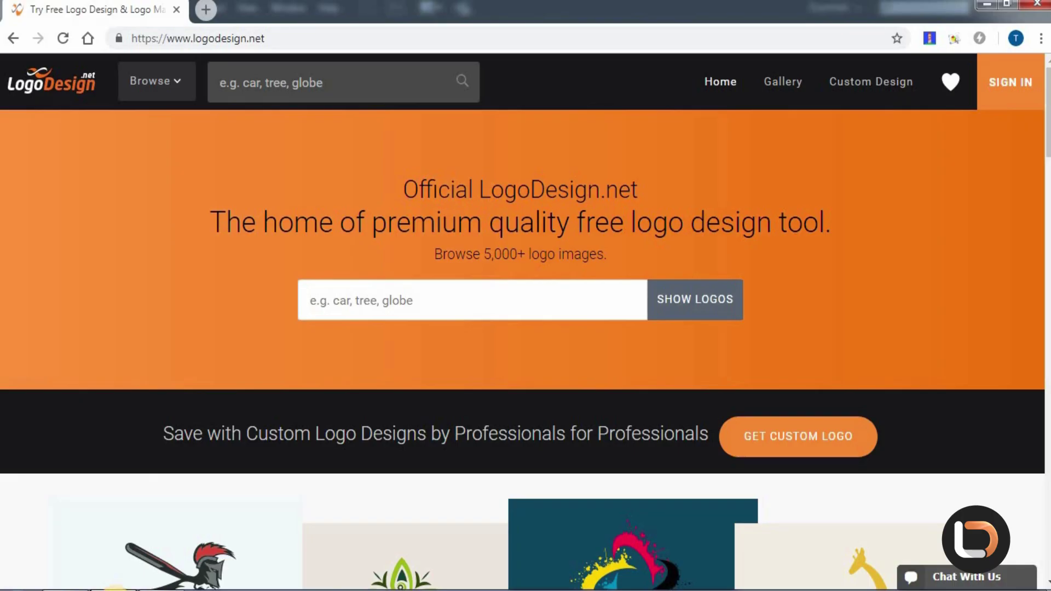
{"action": "left_click_drag", "start_coordinate": [267, 39], "coordinate": [127, 42]}
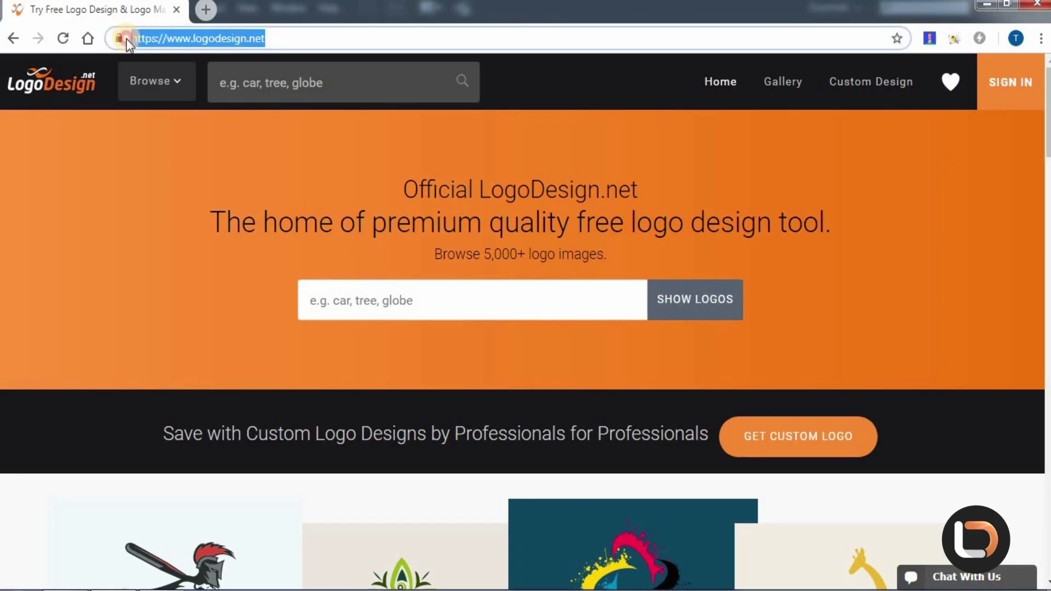
{"action": "left_click", "coordinate": [343, 300]}
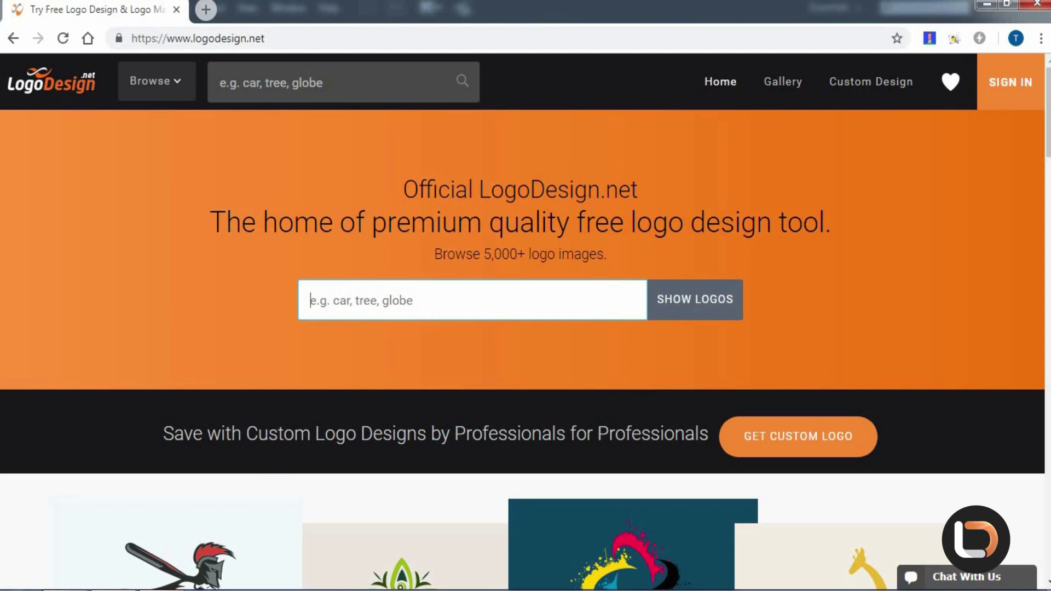
{"action": "mouse_move", "coordinate": [161, 589]}
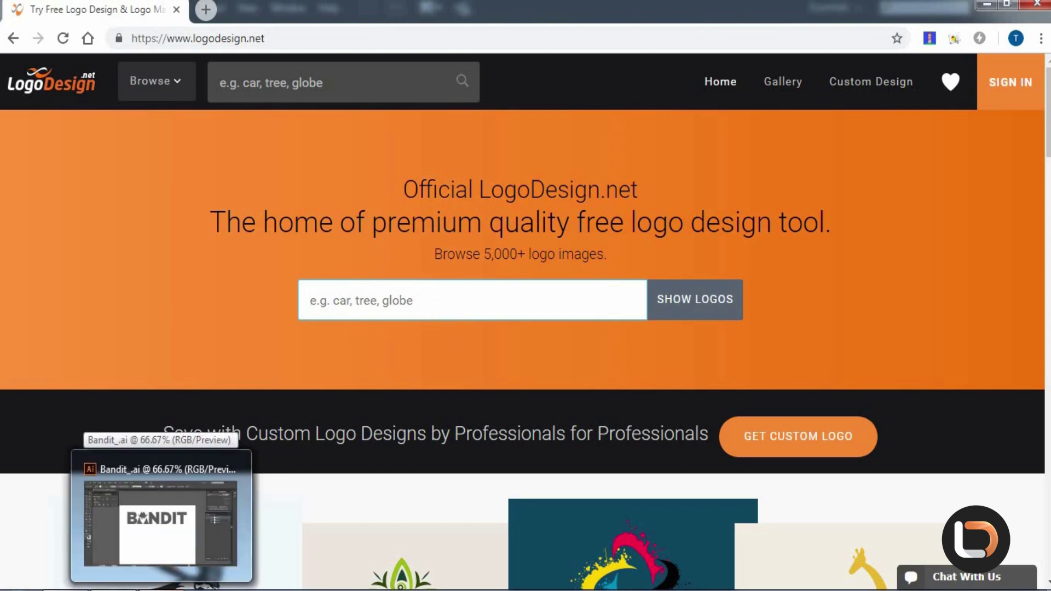